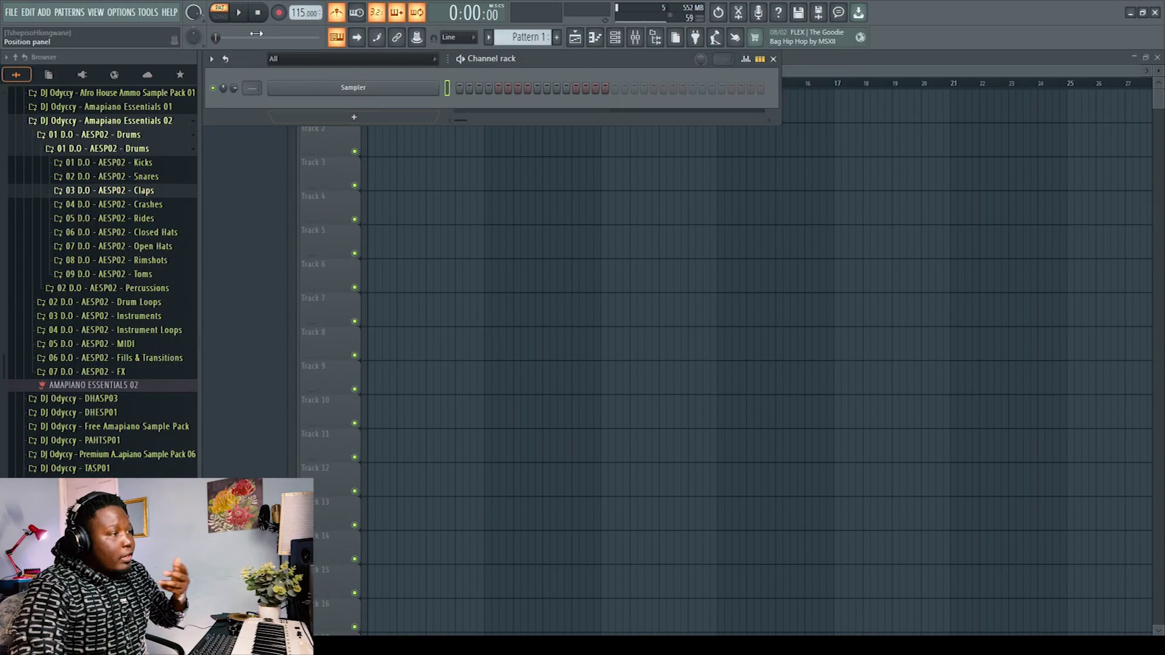
Open the context menu from the arrow beside the Sampler channel in the Channel rack
{"action": "left_click", "coordinate": [445, 59]}
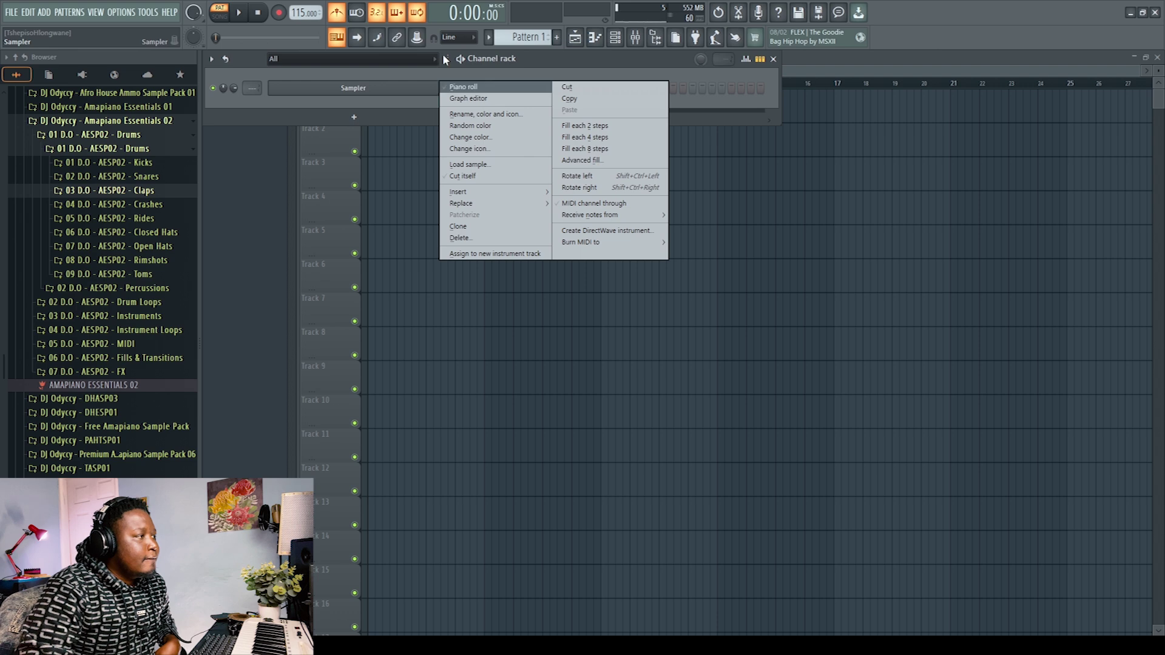
Replace the Sampler with Lounge Lizard EP-4 and launch the piano roll's chord progression generator
{"action": "left_click", "coordinate": [777, 101]}
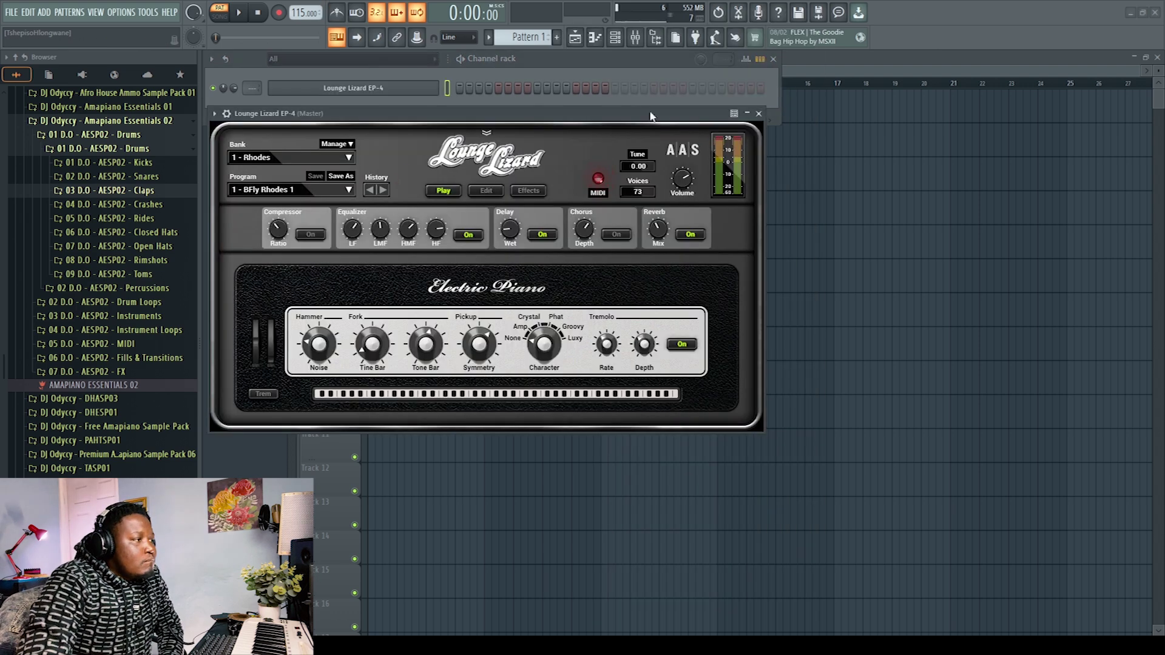
{"action": "left_click", "coordinate": [760, 115]}
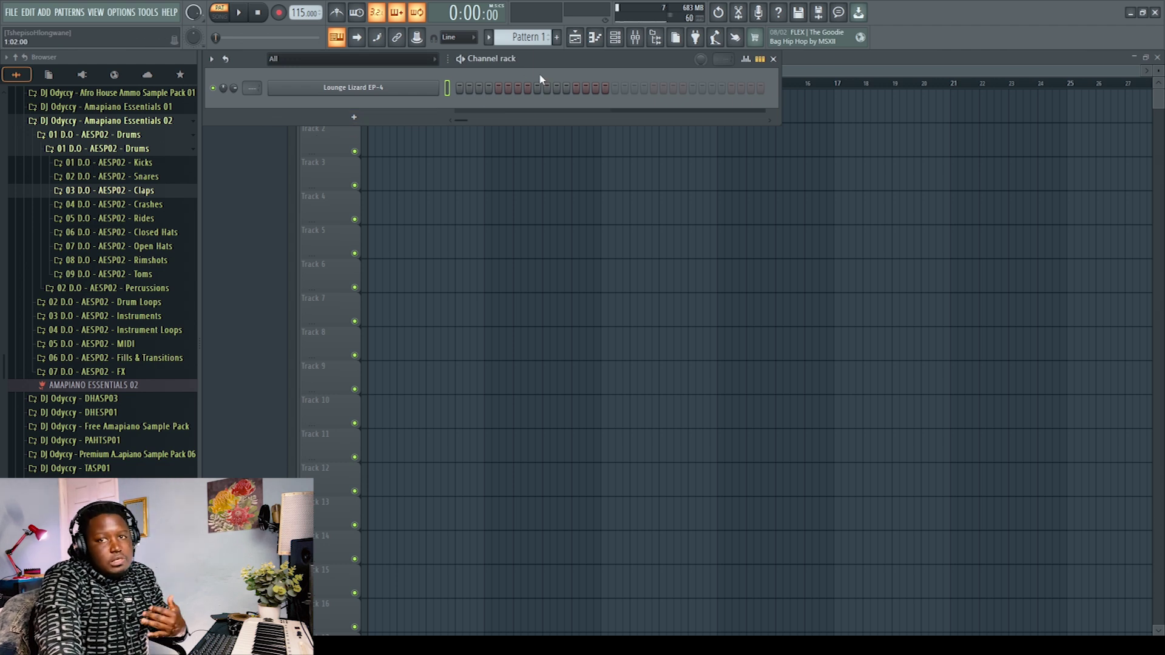
{"action": "left_click", "coordinate": [610, 40]}
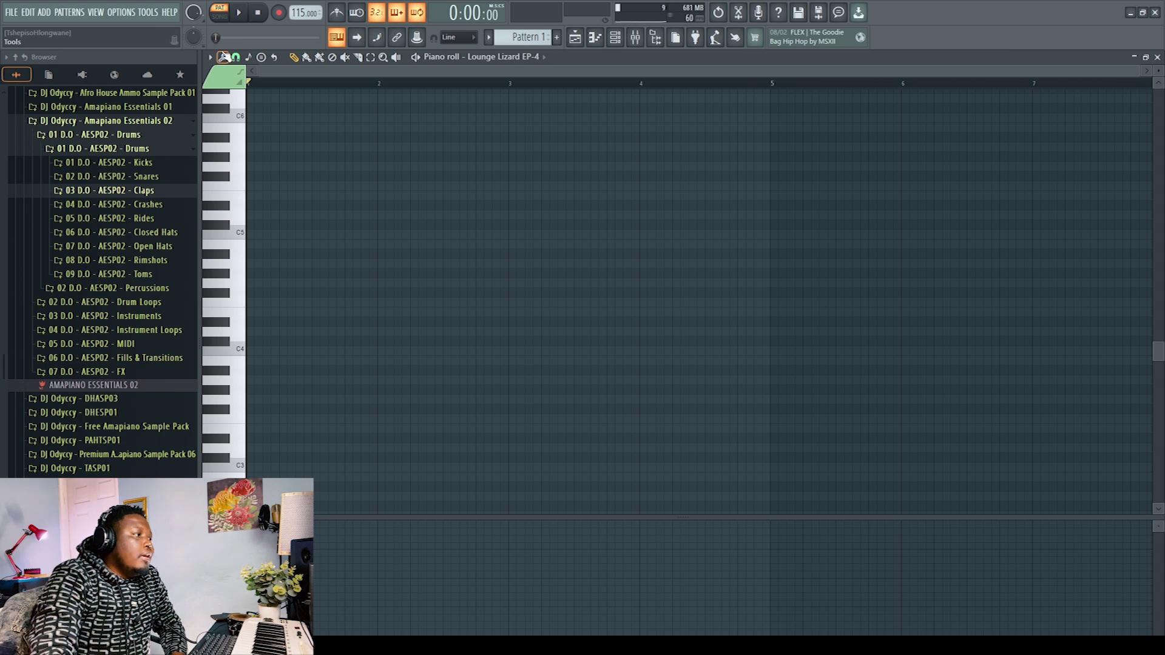
{"action": "left_click", "coordinate": [223, 56]}
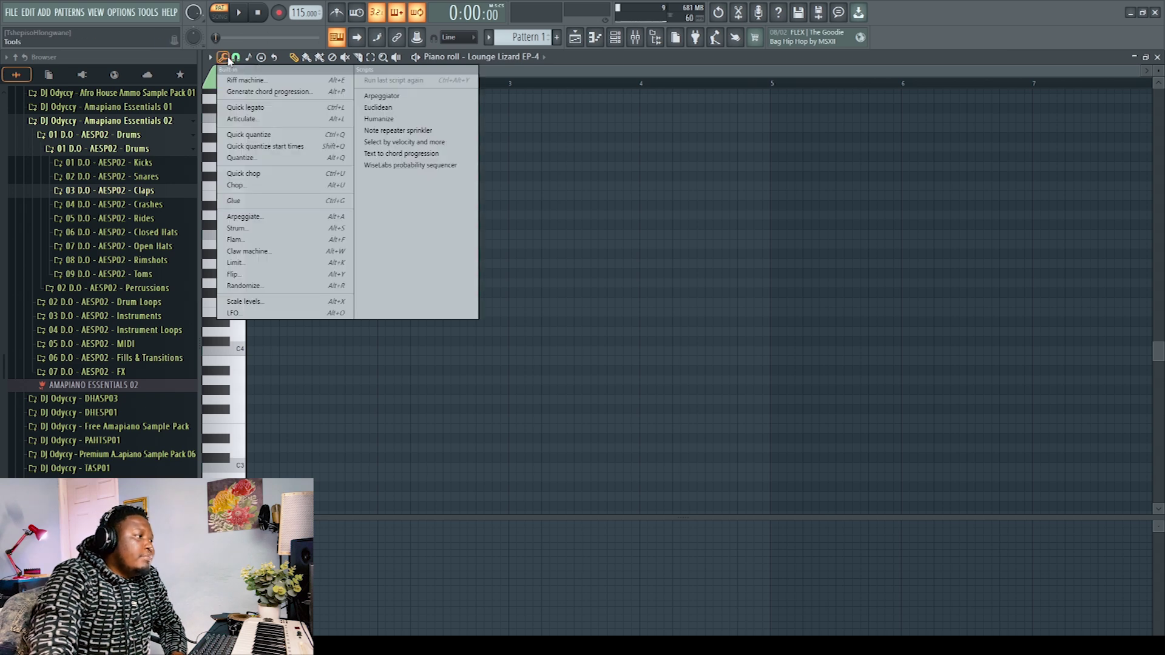
{"action": "left_click", "coordinate": [254, 92]}
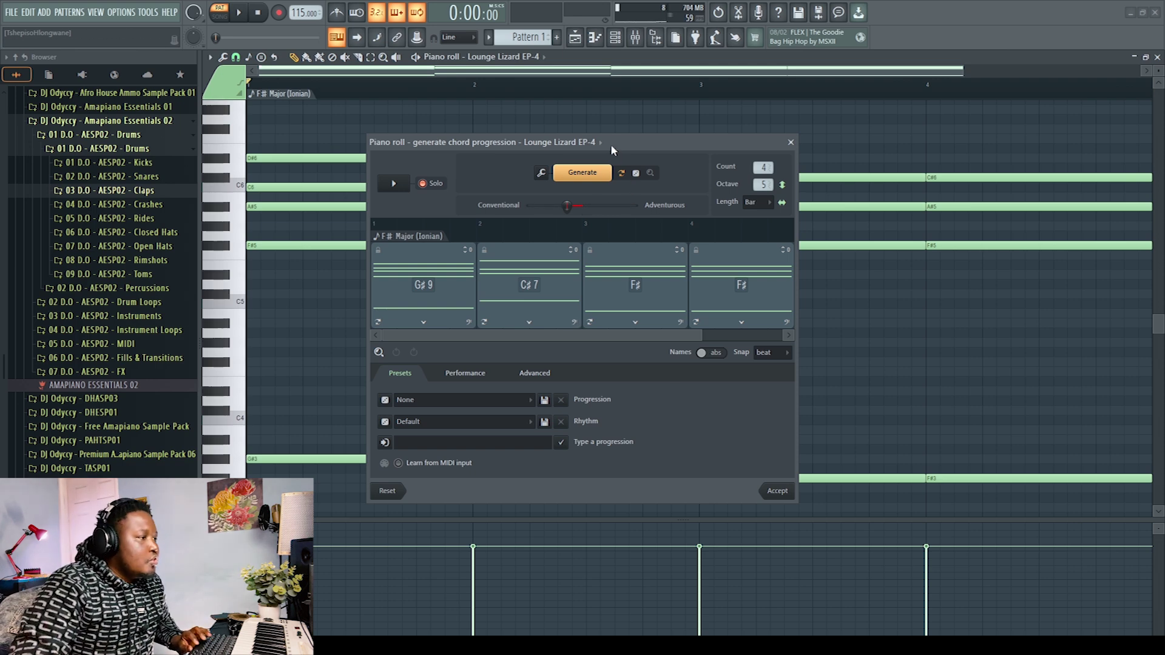
{"action": "left_click_drag", "start_coordinate": [628, 143], "coordinate": [609, 111]}
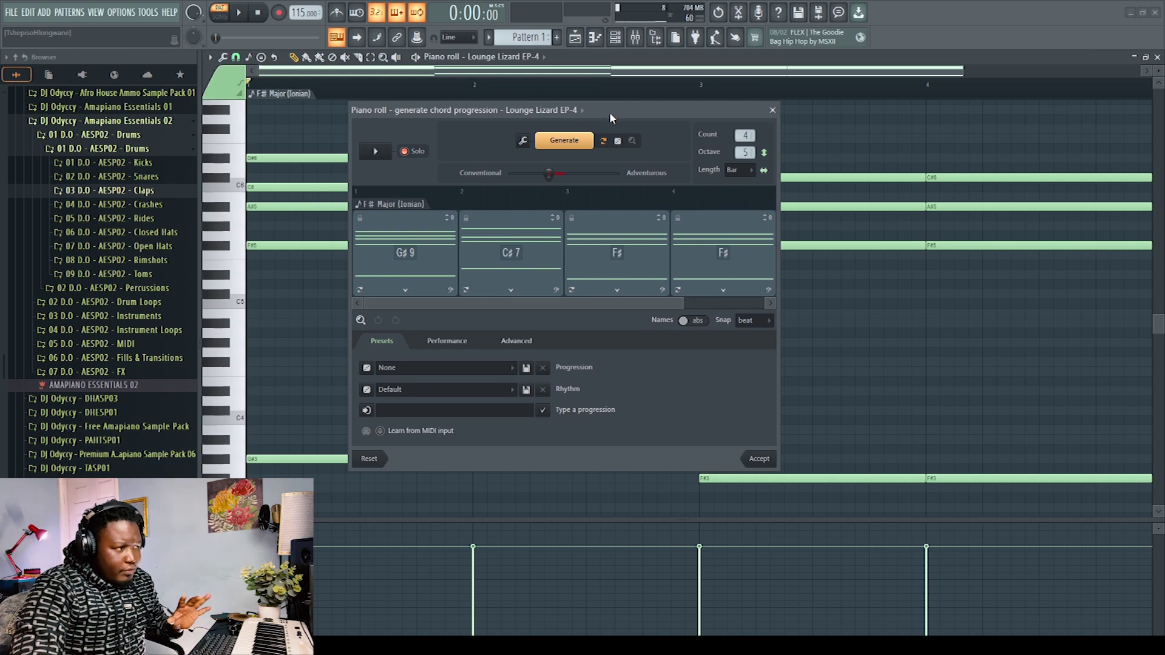
{"action": "left_click", "coordinate": [380, 152]}
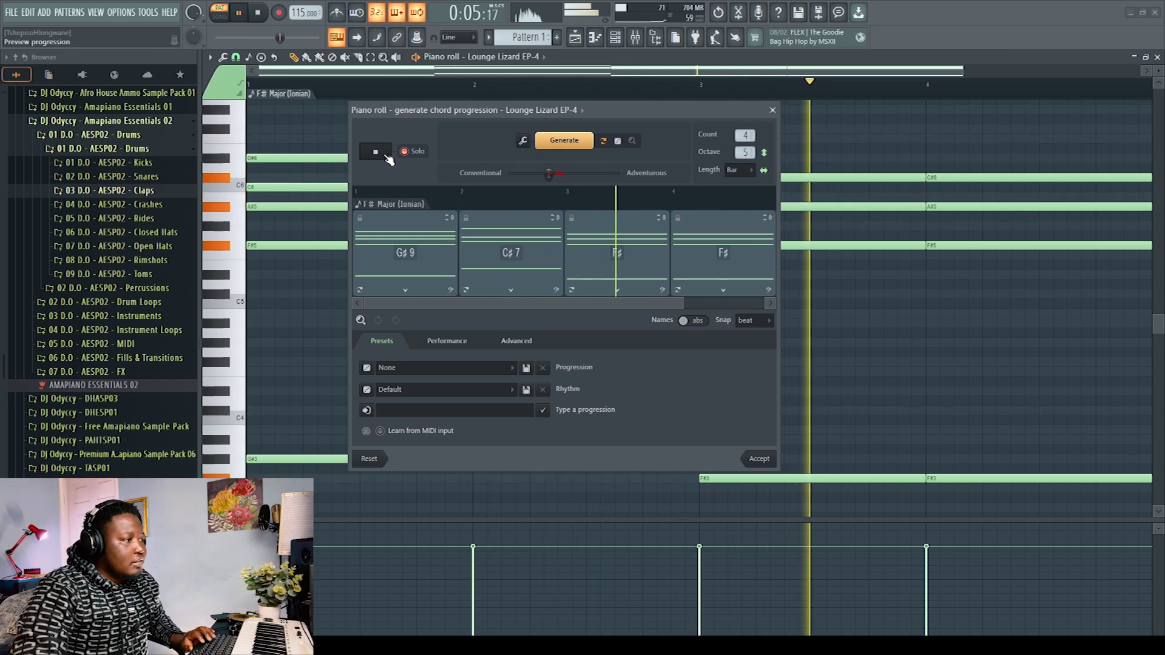
{"action": "left_click", "coordinate": [380, 155]}
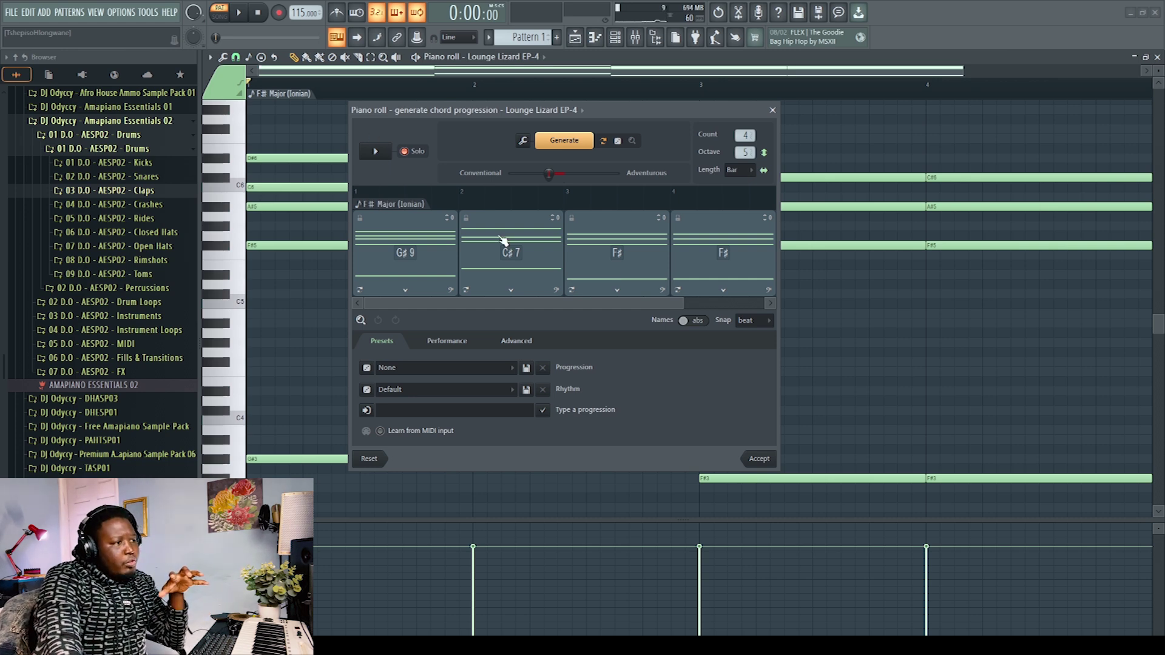
Generate a new progression (B, F♯, C♯, A♯m) and audition it twice
{"action": "left_click", "coordinate": [564, 140]}
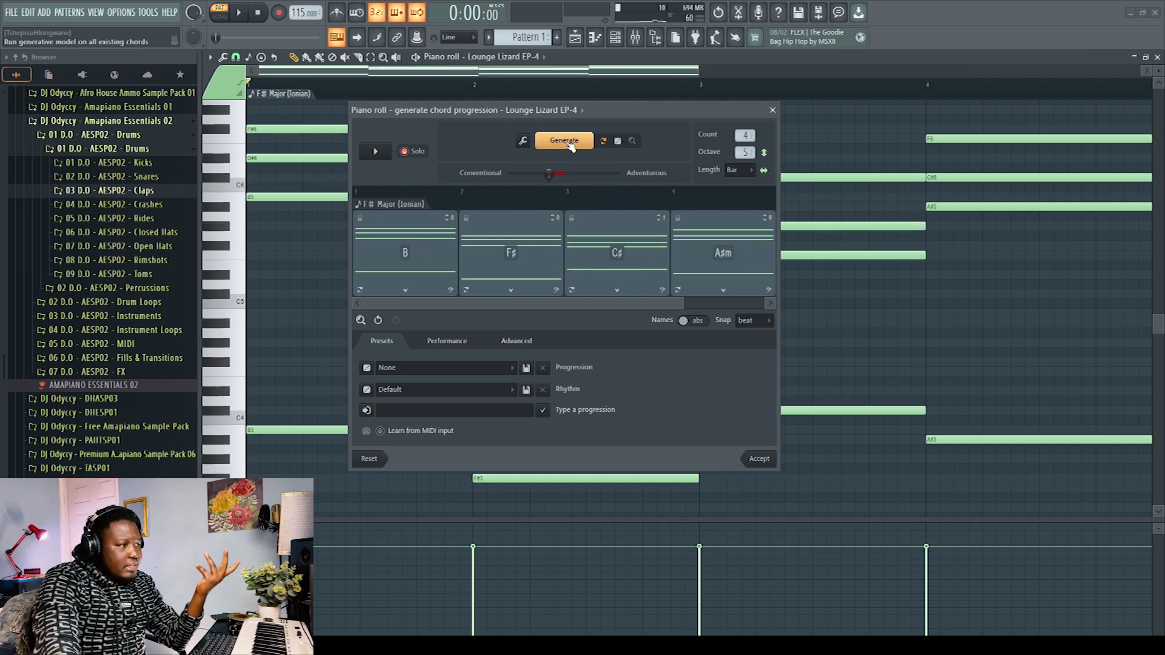
{"action": "left_click", "coordinate": [378, 153]}
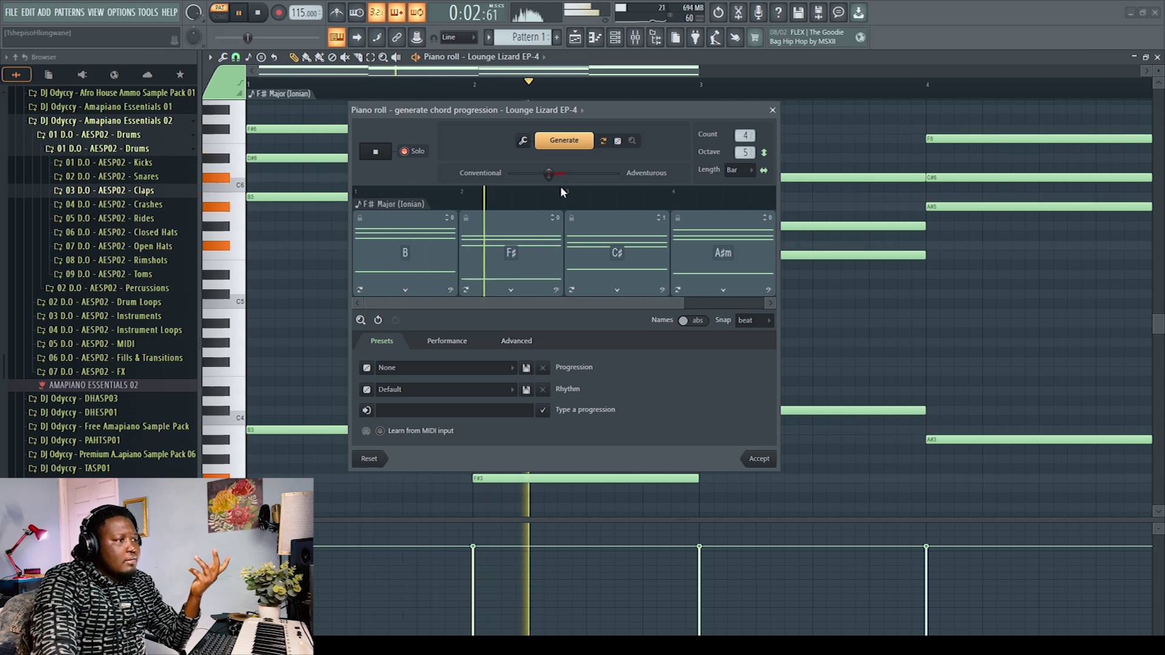
{"action": "left_click", "coordinate": [376, 155]}
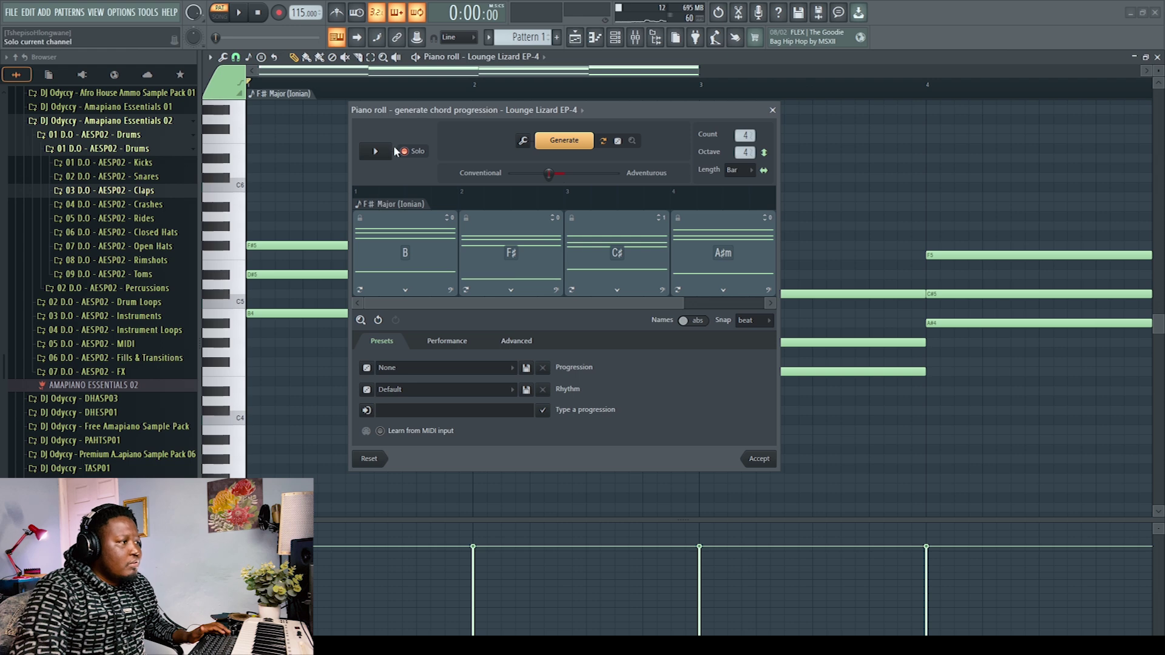
{"action": "left_click", "coordinate": [375, 153]}
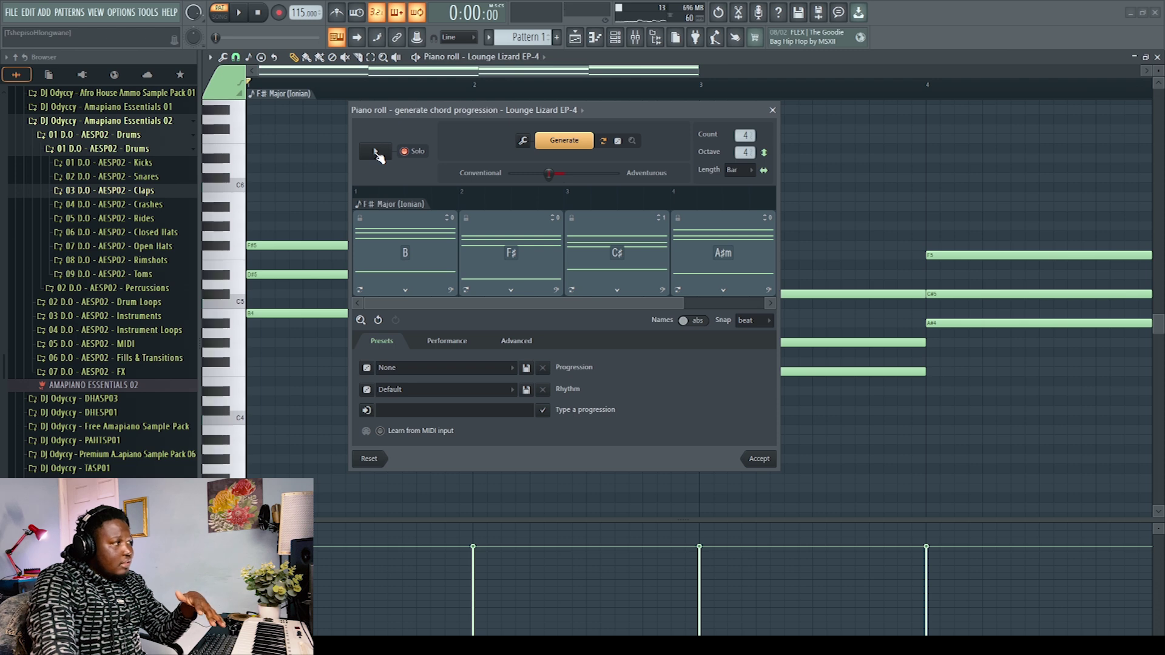
Regenerate the progression to F♯, C♯, F♯, Fm and preview it
{"action": "left_click", "coordinate": [574, 143]}
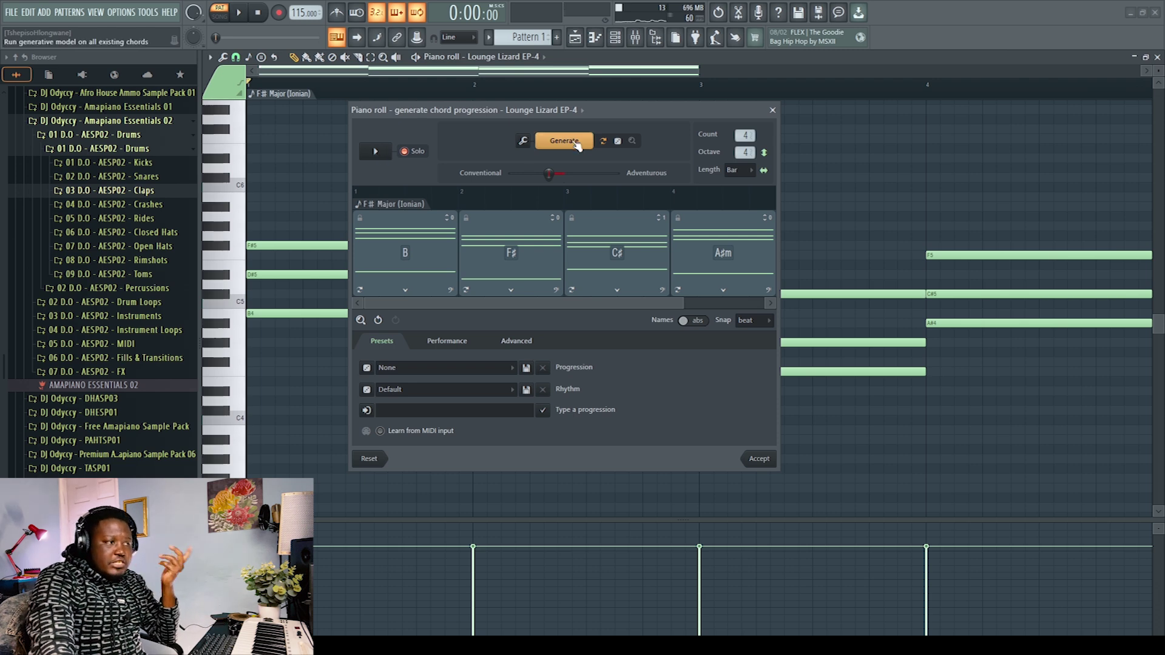
{"action": "left_click", "coordinate": [377, 152]}
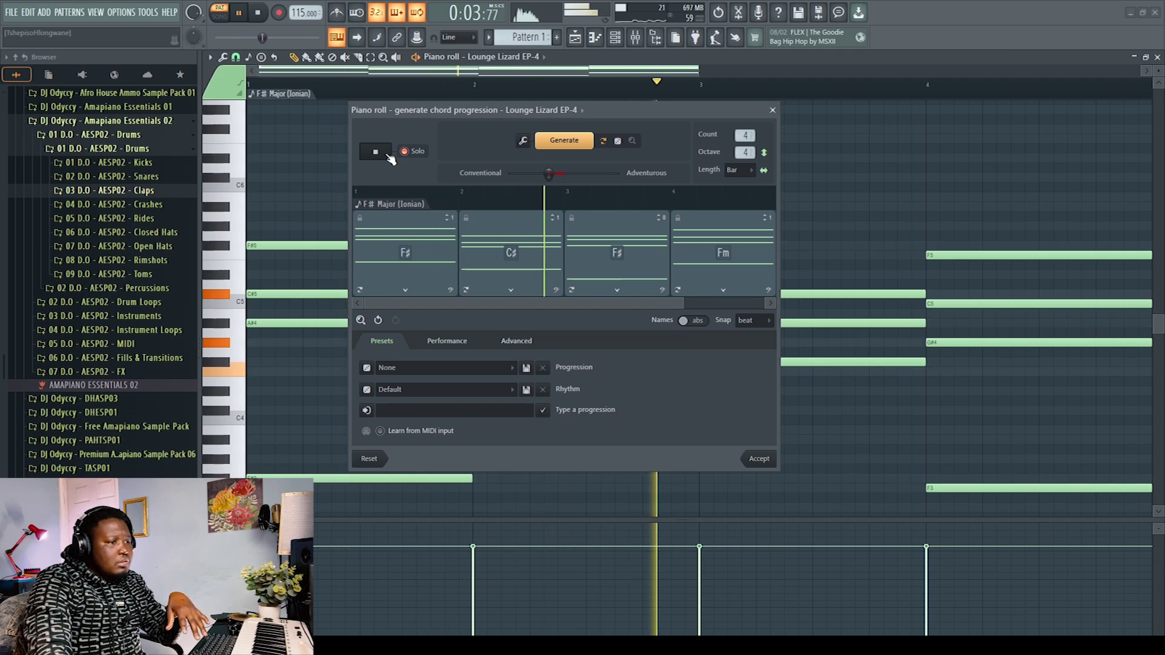
{"action": "left_click", "coordinate": [389, 152]}
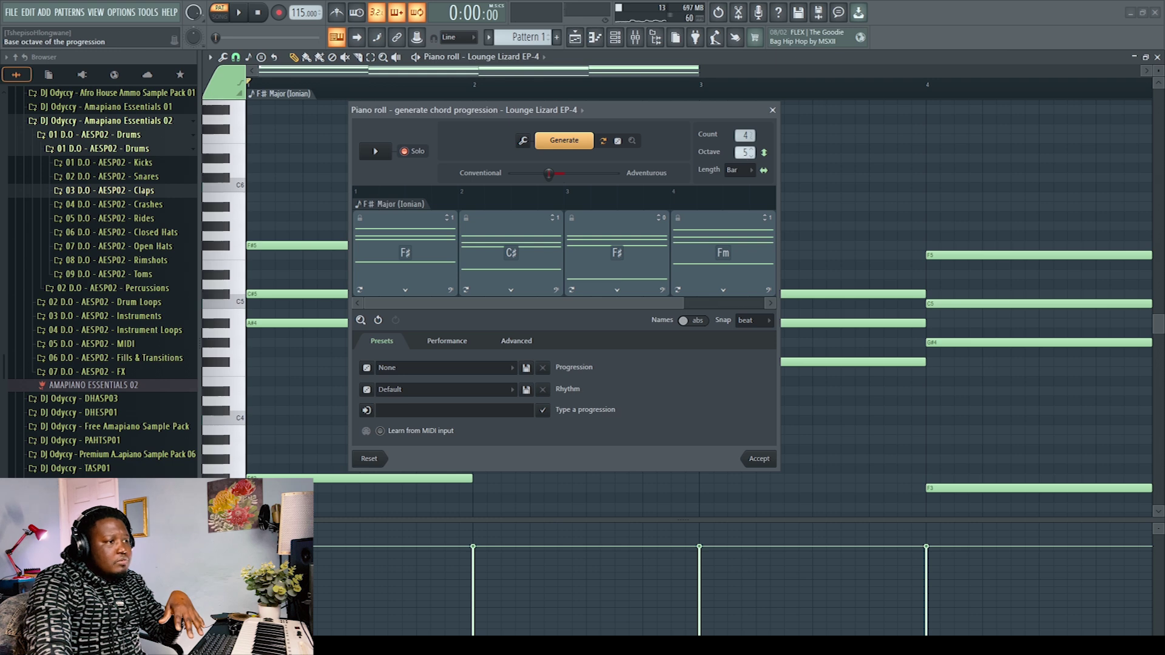
Raise the Octave value by one and bring up the Progression presets list
{"action": "scroll", "coordinate": [742, 152], "scroll_direction": "up", "scroll_amount": 1}
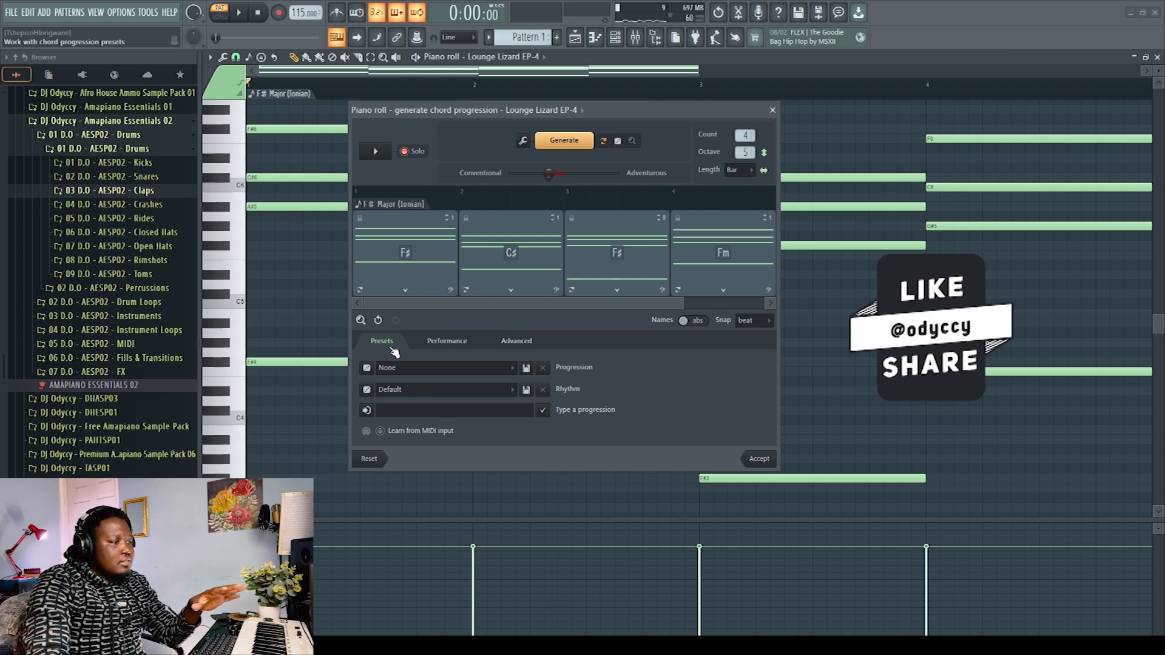
{"action": "left_click", "coordinate": [472, 371]}
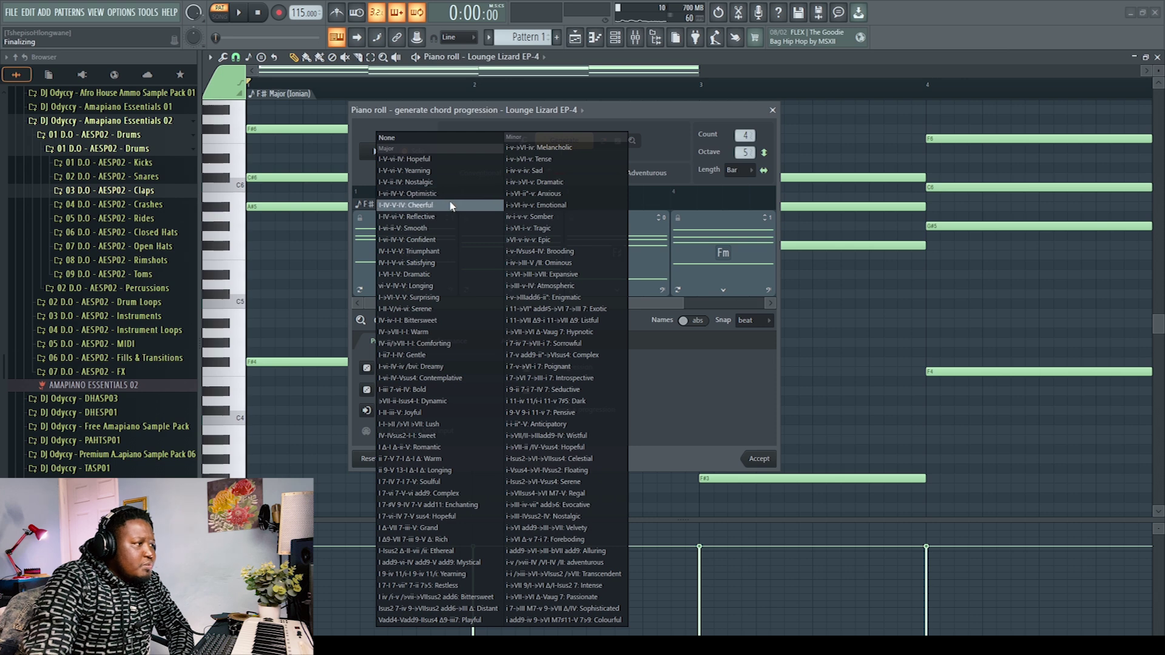
Apply the I-V-ii-IV: Nostalgic preset (F♯, C♯, G♯m, B) and preview it
{"action": "left_click", "coordinate": [447, 182]}
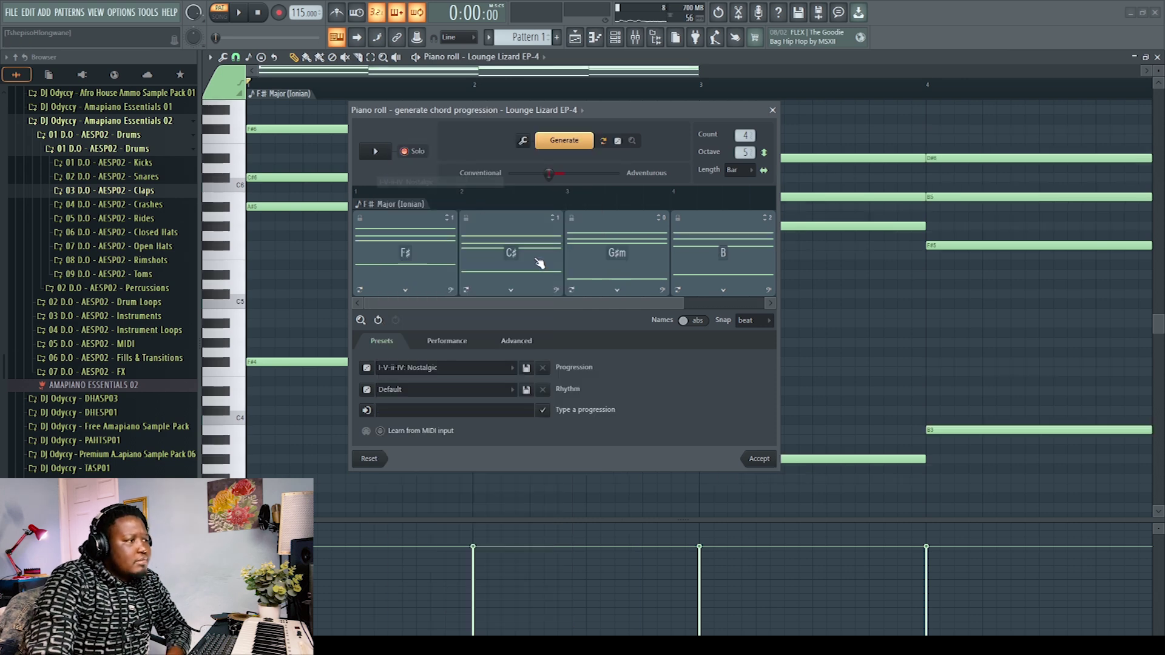
{"action": "left_click", "coordinate": [381, 155]}
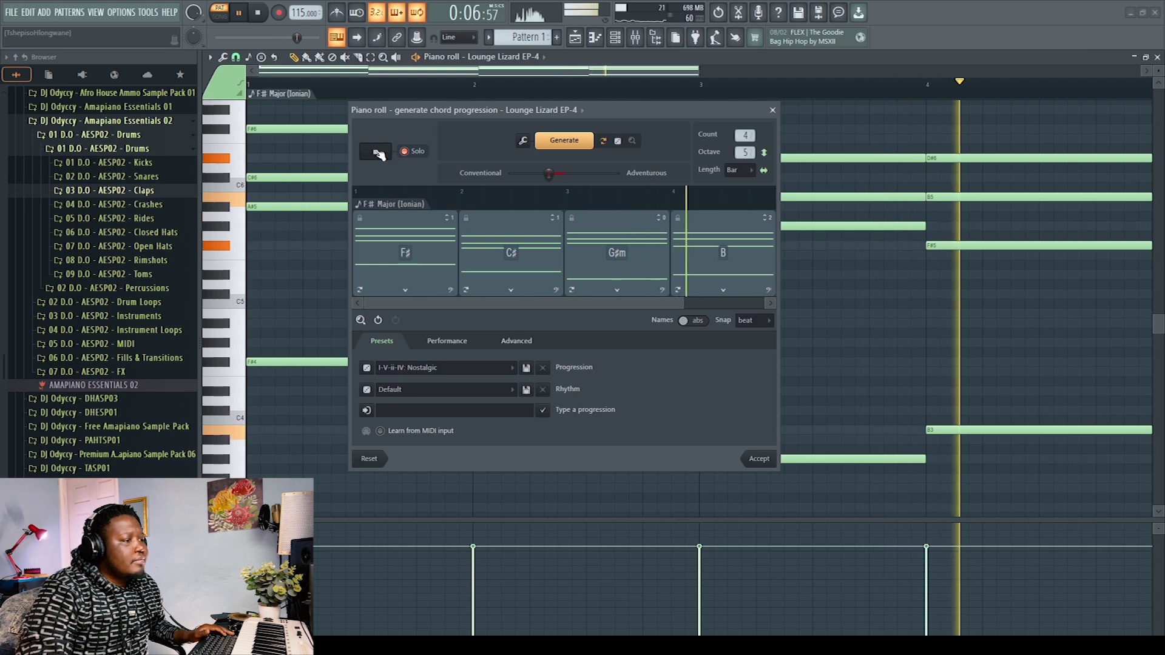
{"action": "left_click", "coordinate": [378, 153]}
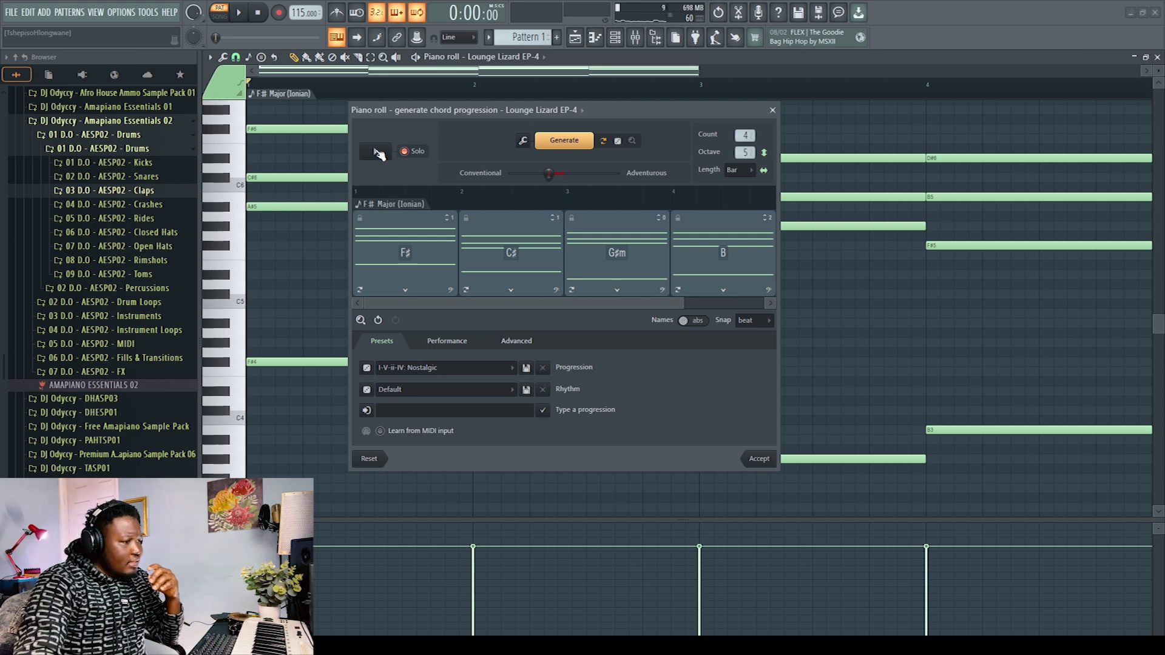
Try the 3/4 length chords and Push pull rhythm presets, previewing the Push pull rhythm
{"action": "left_click", "coordinate": [511, 390]}
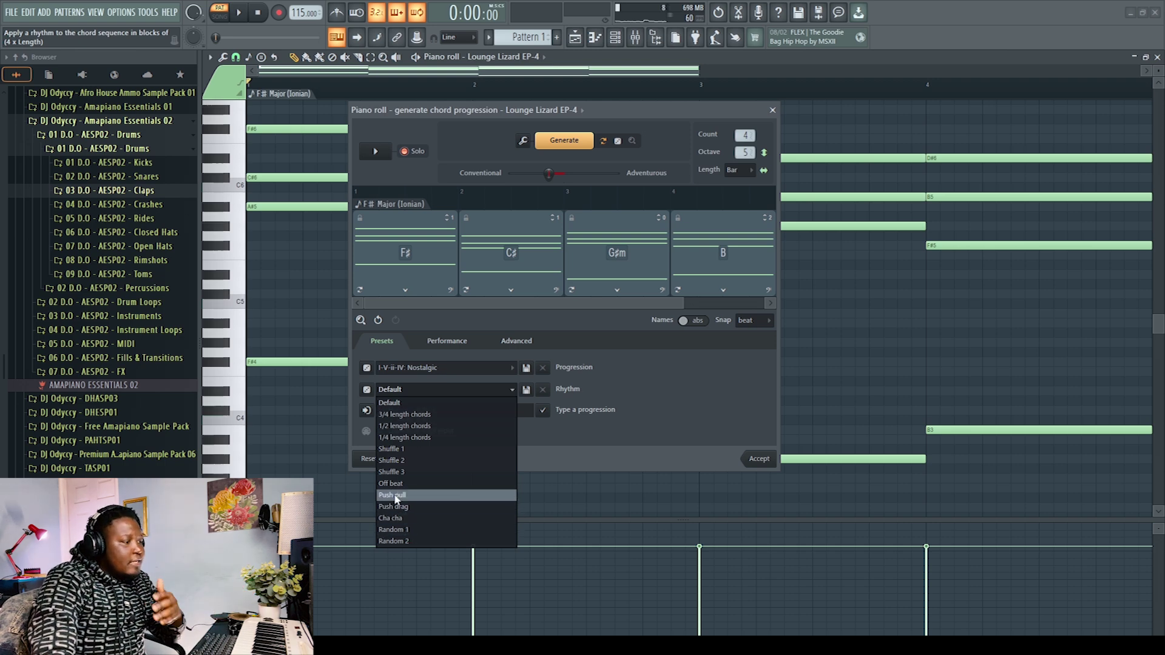
{"action": "left_click", "coordinate": [399, 414]}
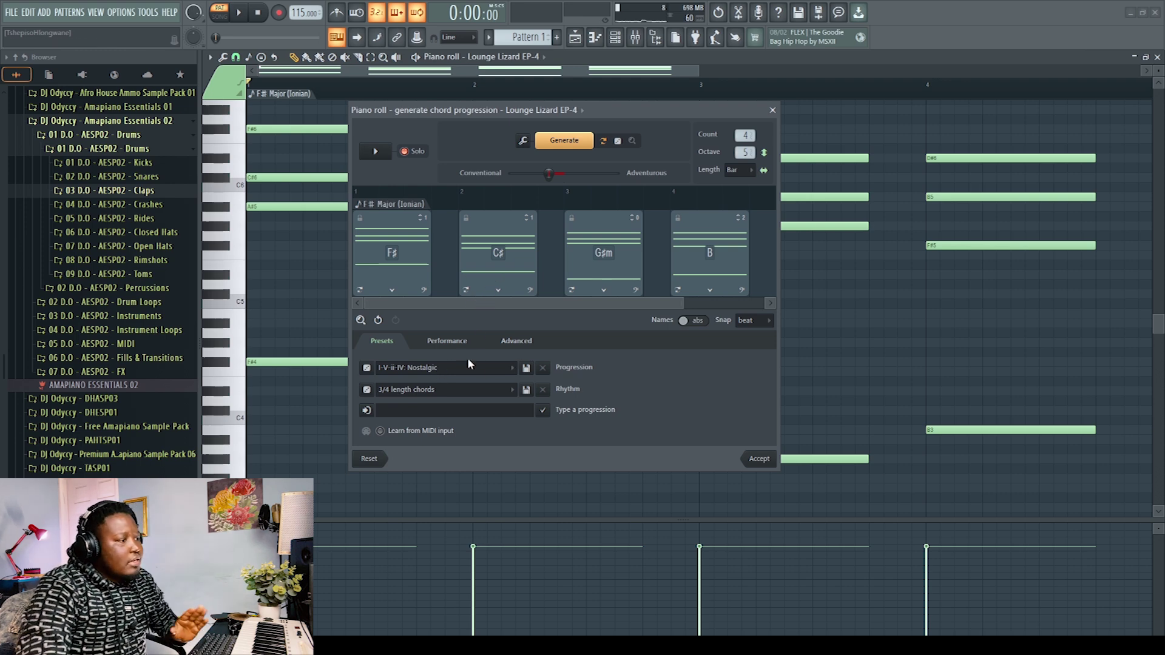
{"action": "left_click", "coordinate": [492, 389]}
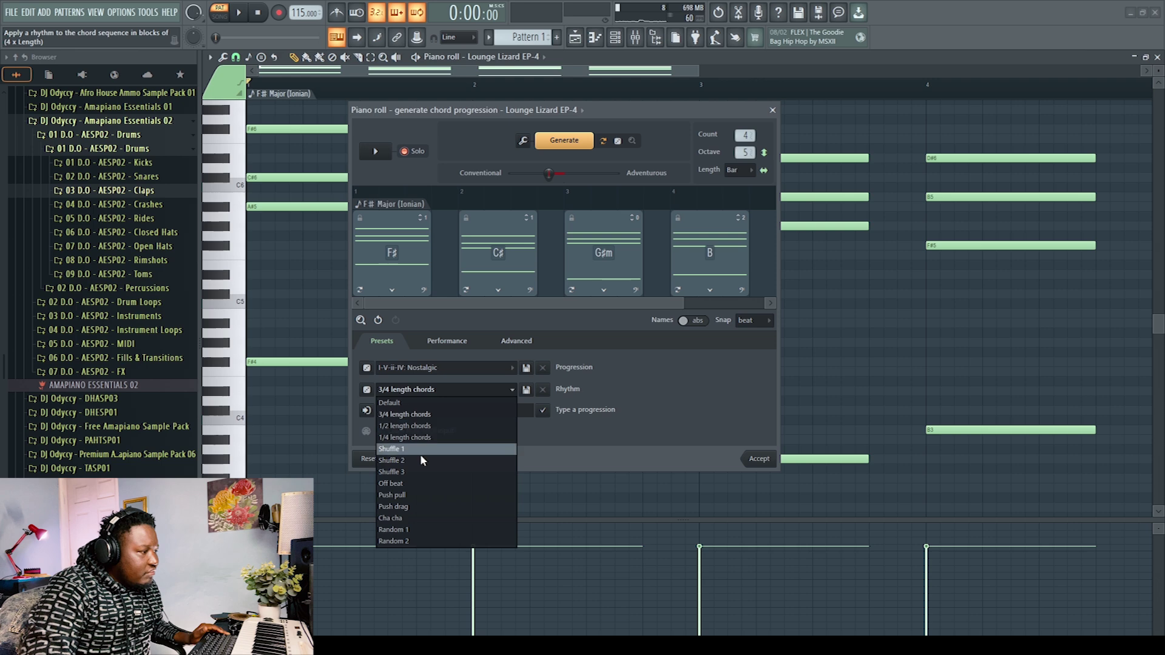
{"action": "left_click", "coordinate": [423, 495]}
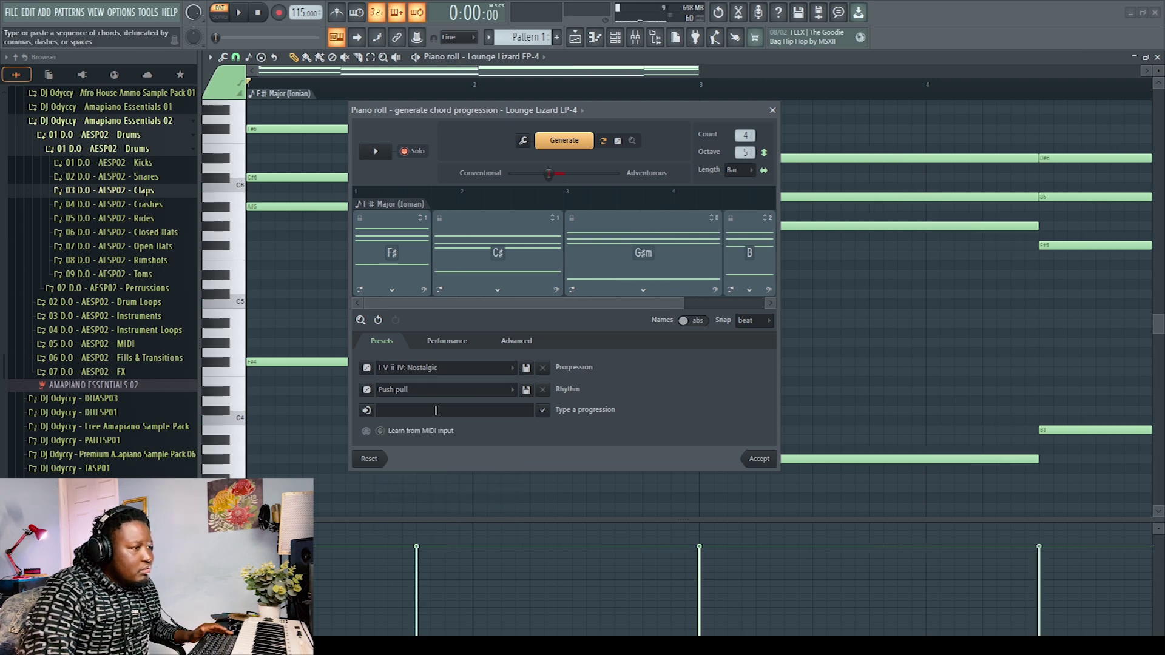
{"action": "left_click", "coordinate": [382, 156]}
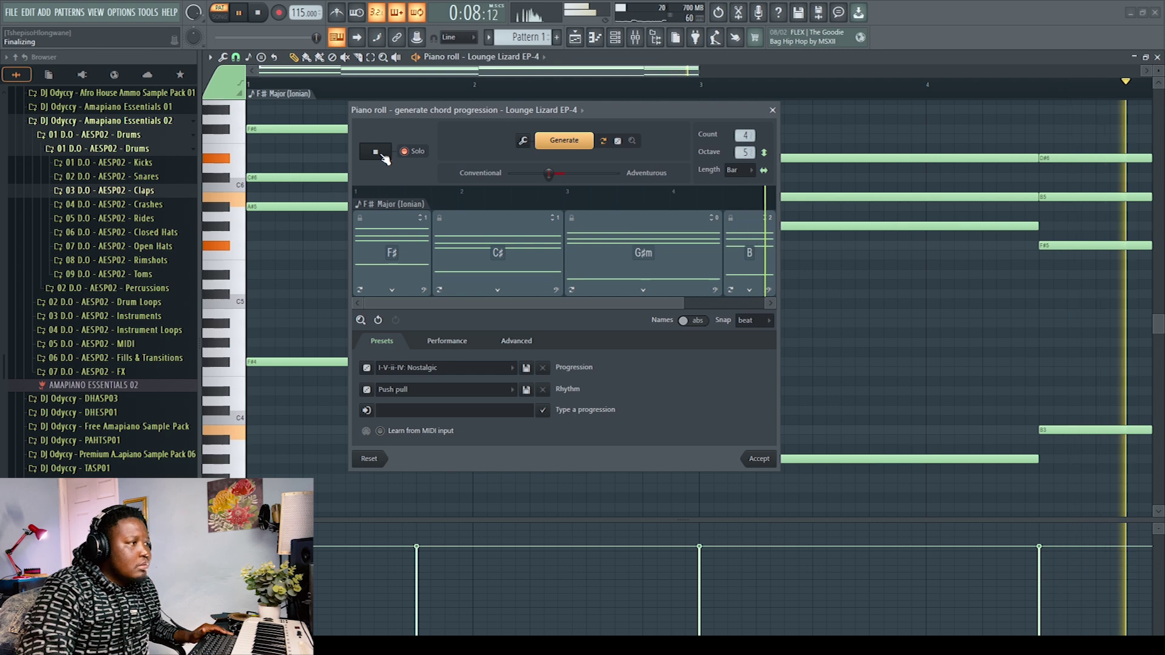
{"action": "left_click", "coordinate": [382, 154]}
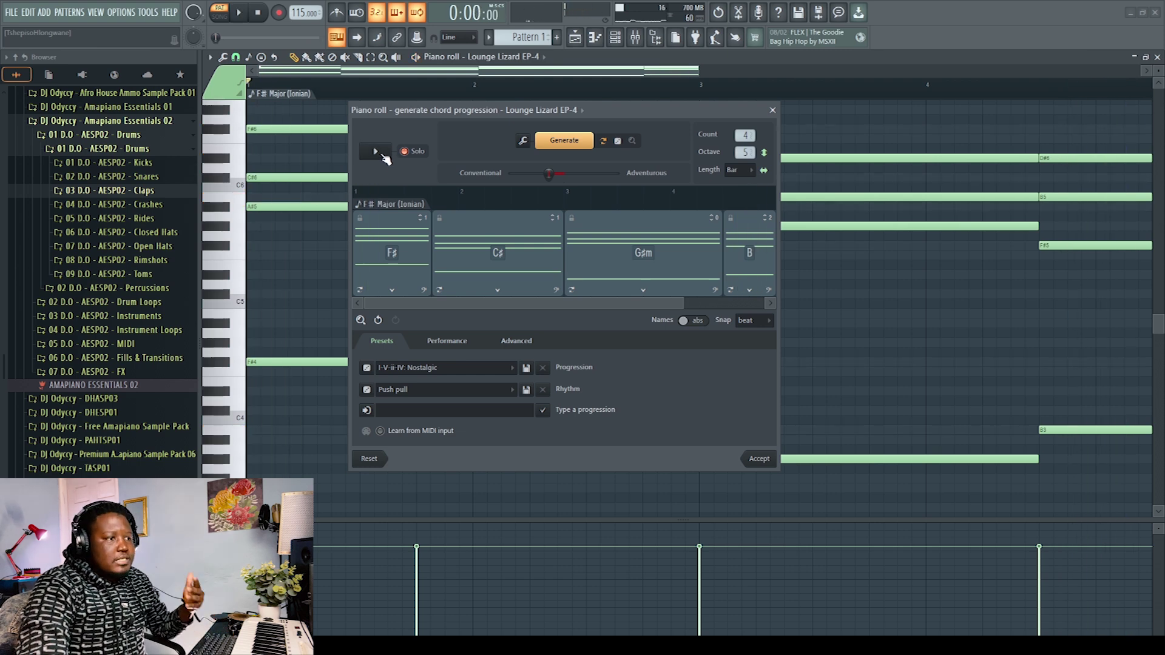
Reset the rhythm preset to Default full-length chords
{"action": "scroll", "coordinate": [680, 296], "scroll_direction": "down", "scroll_amount": 1}
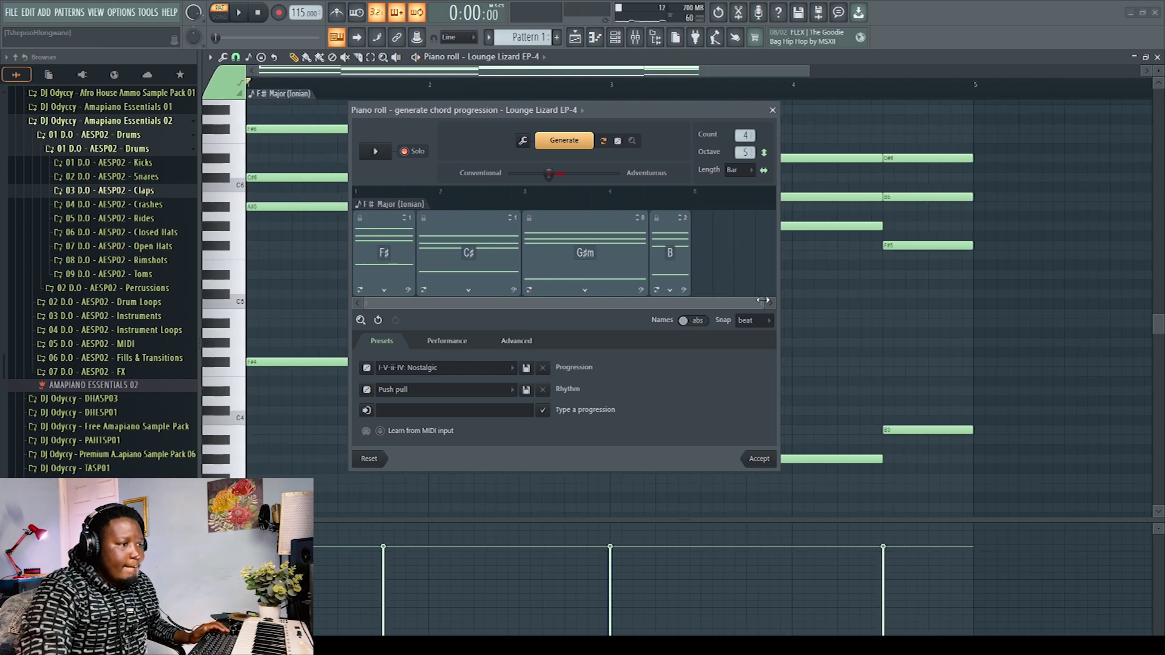
{"action": "left_click", "coordinate": [513, 390]}
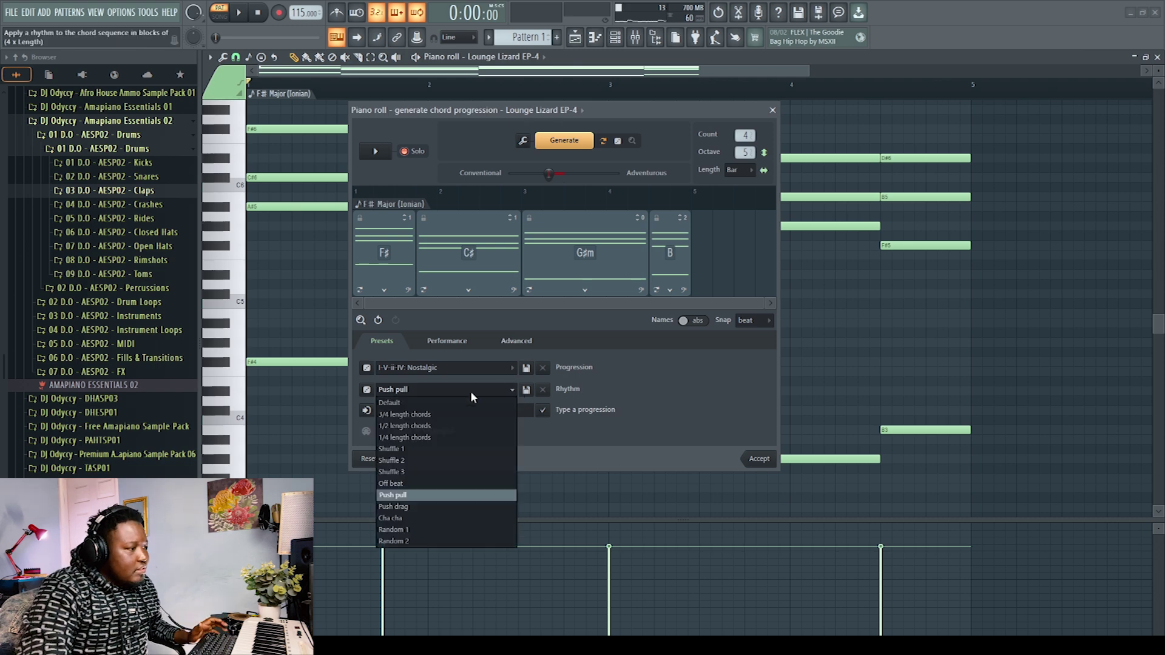
{"action": "left_click", "coordinate": [417, 403]}
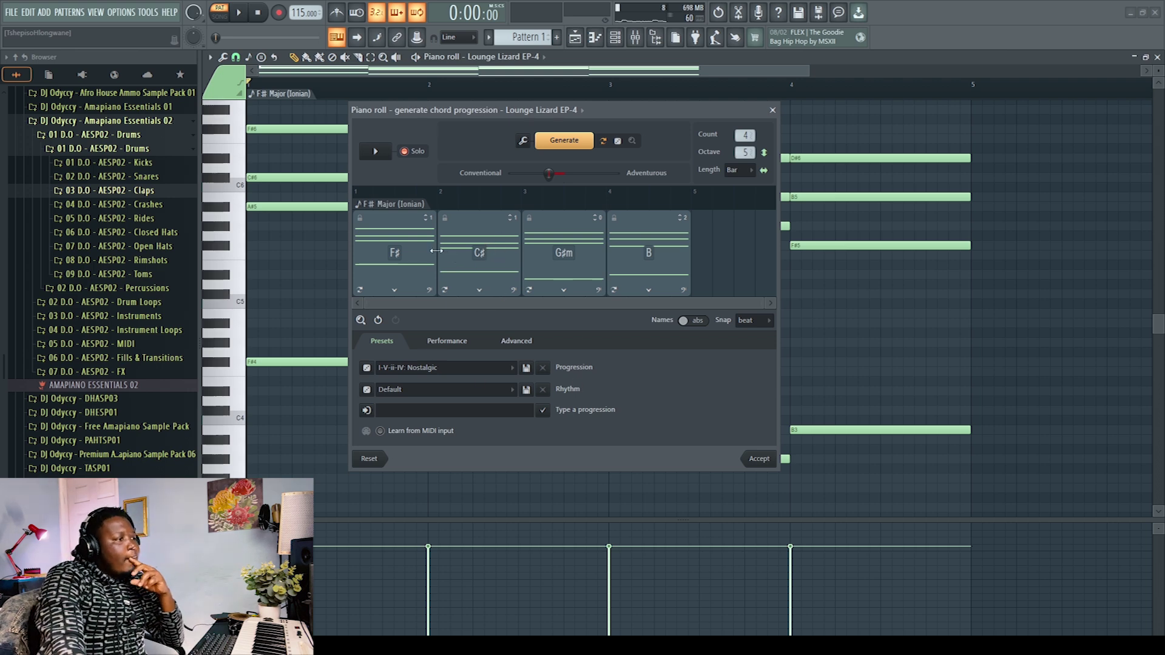
Re-select F# Major (Ionian) as the scale, regenerating the progression to B, E, F#, F#
{"action": "left_click", "coordinate": [375, 204]}
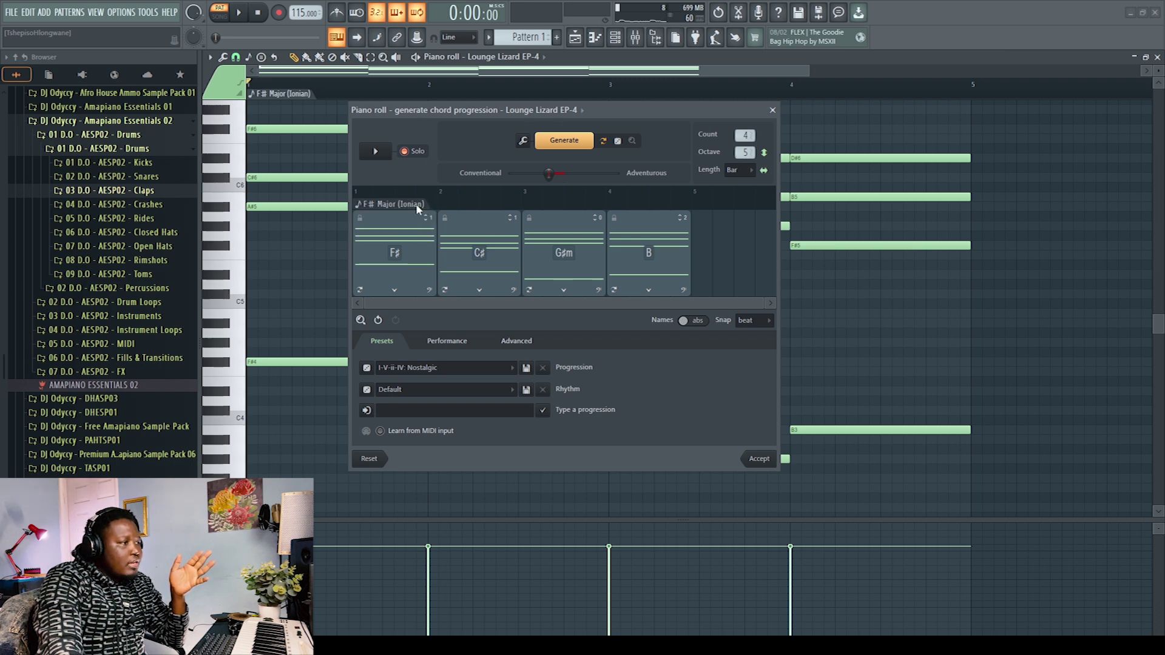
{"action": "left_click", "coordinate": [379, 206]}
{"action": "mouse_move", "coordinate": [413, 212]}
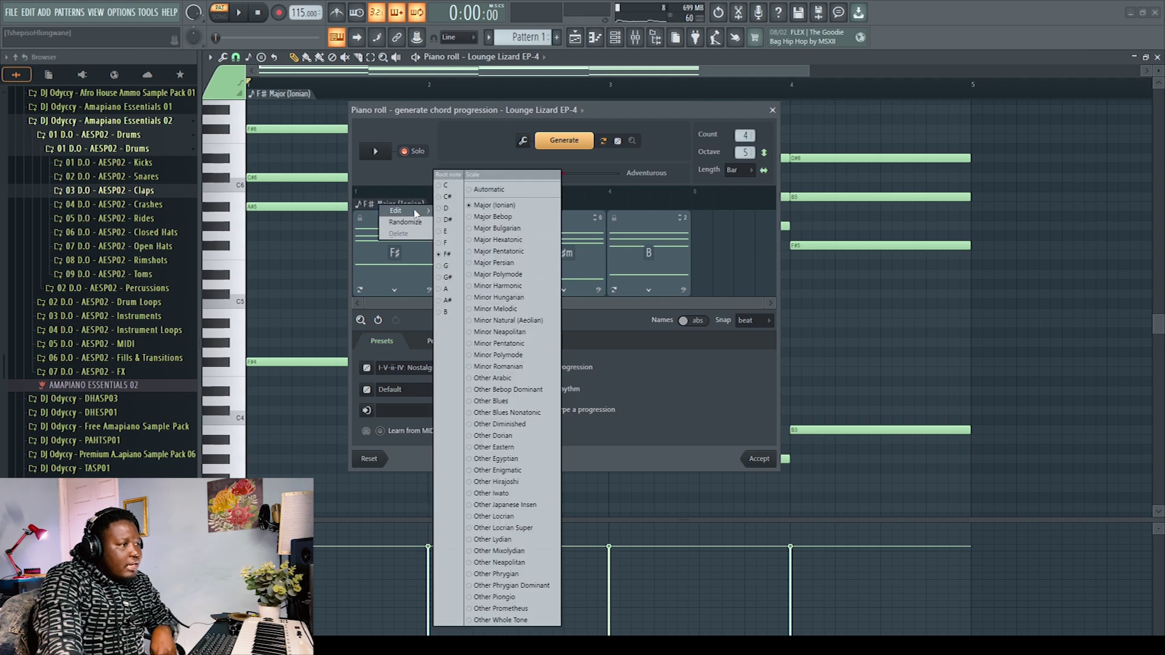
{"action": "left_click", "coordinate": [507, 206]}
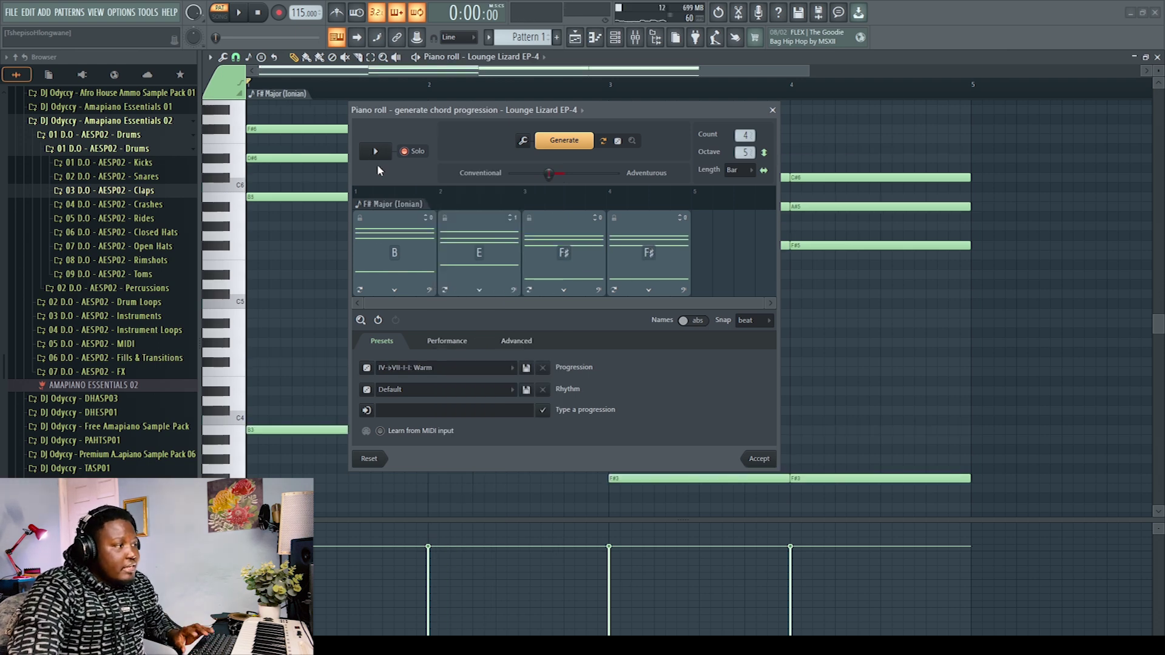
Reapply the I-V-ii-IV: Nostalgic preset and preview F#, C#, G#m, B
{"action": "left_click", "coordinate": [512, 367]}
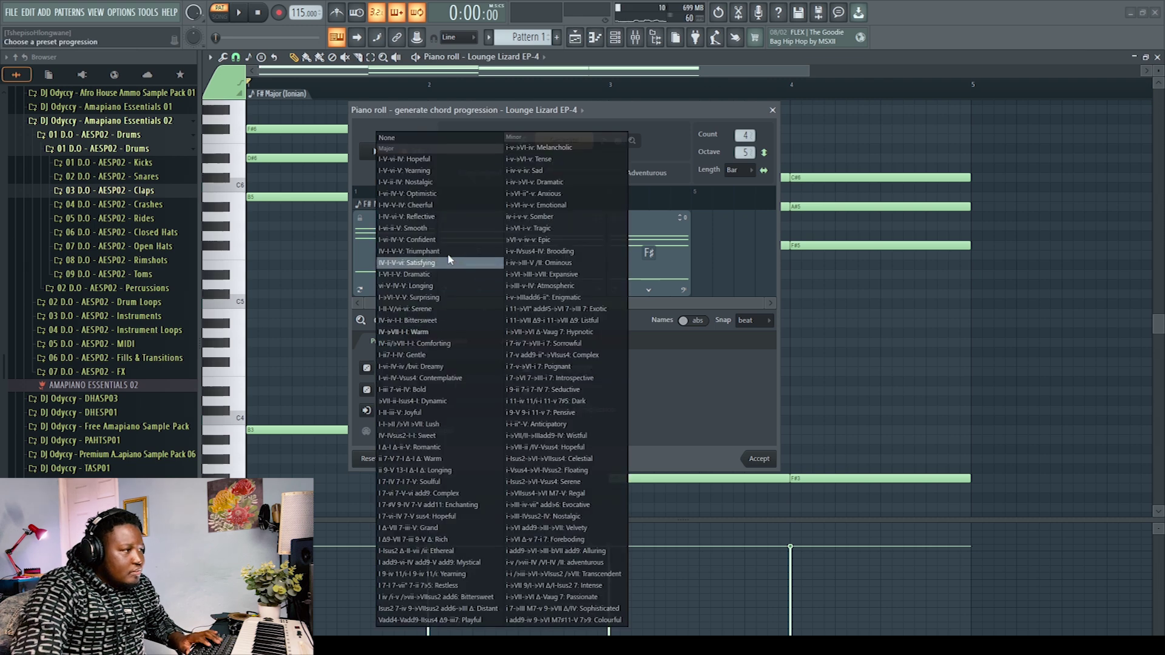
{"action": "left_click", "coordinate": [418, 185]}
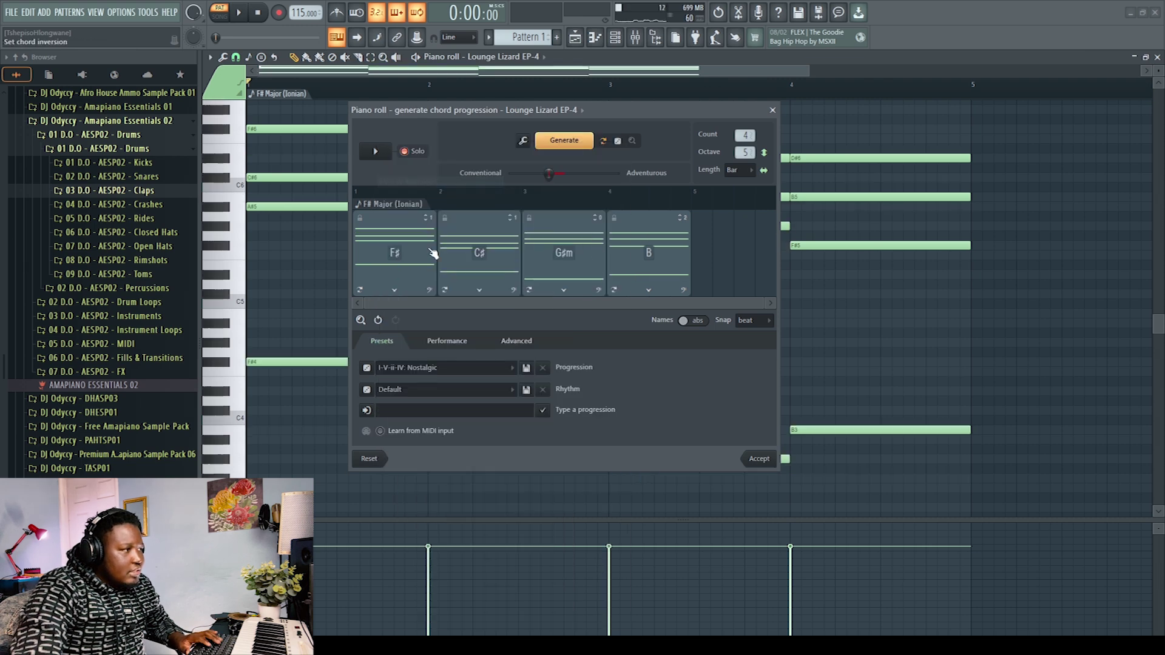
{"action": "left_click", "coordinate": [378, 152]}
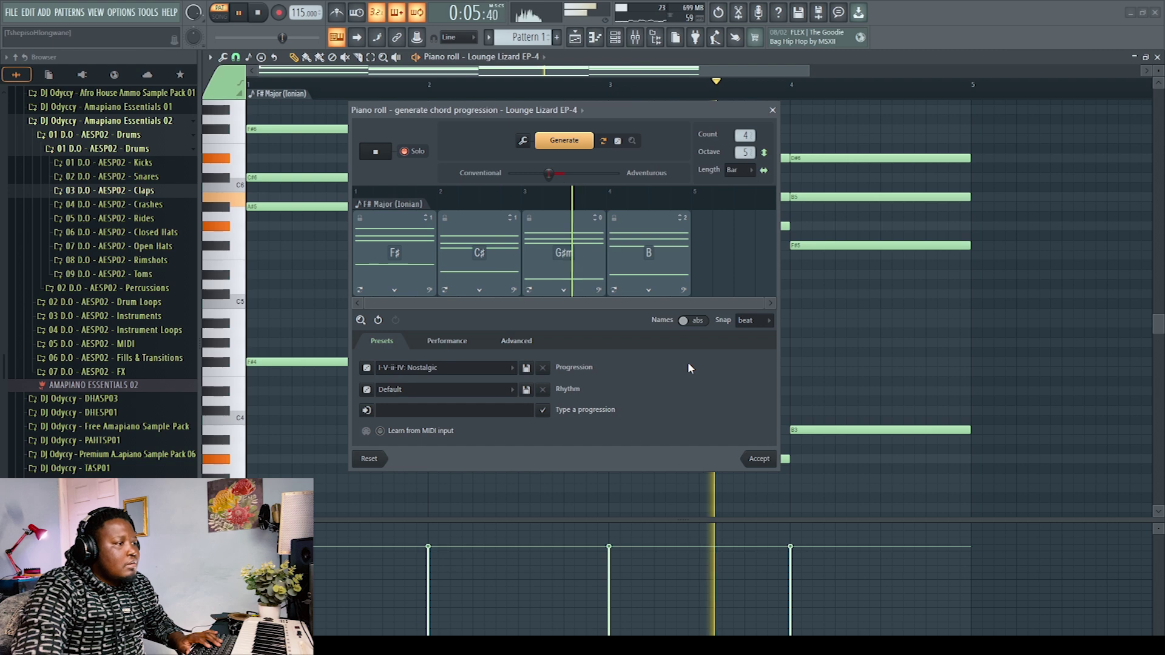
{"action": "key", "text": "space"}
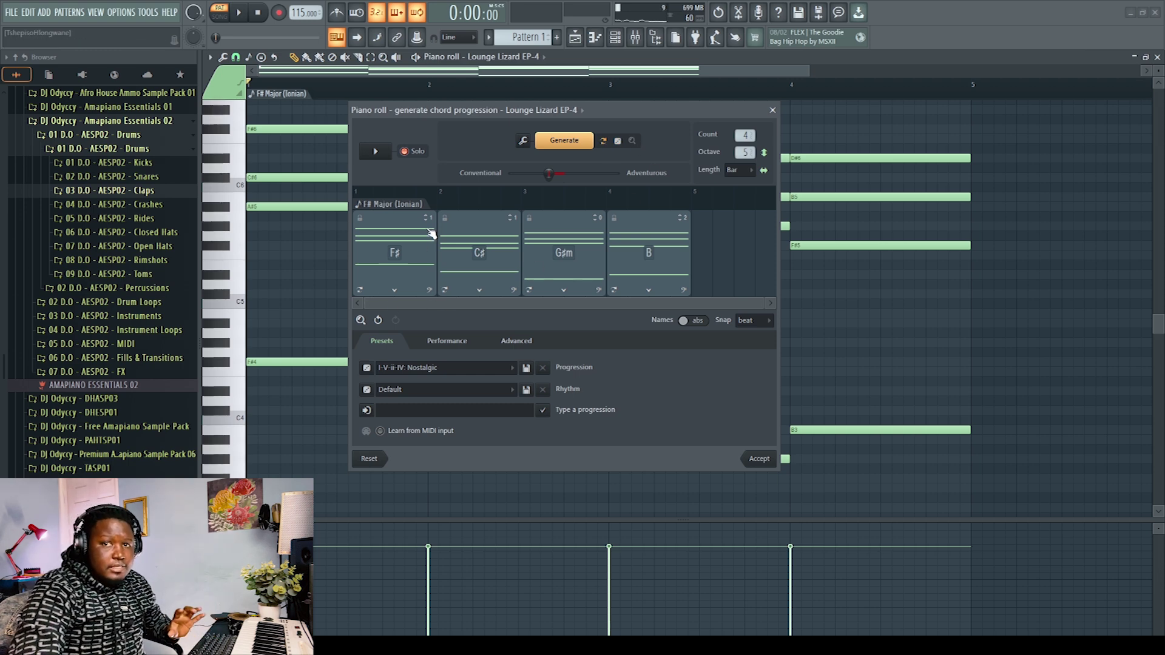
{"action": "left_click", "coordinate": [375, 151]}
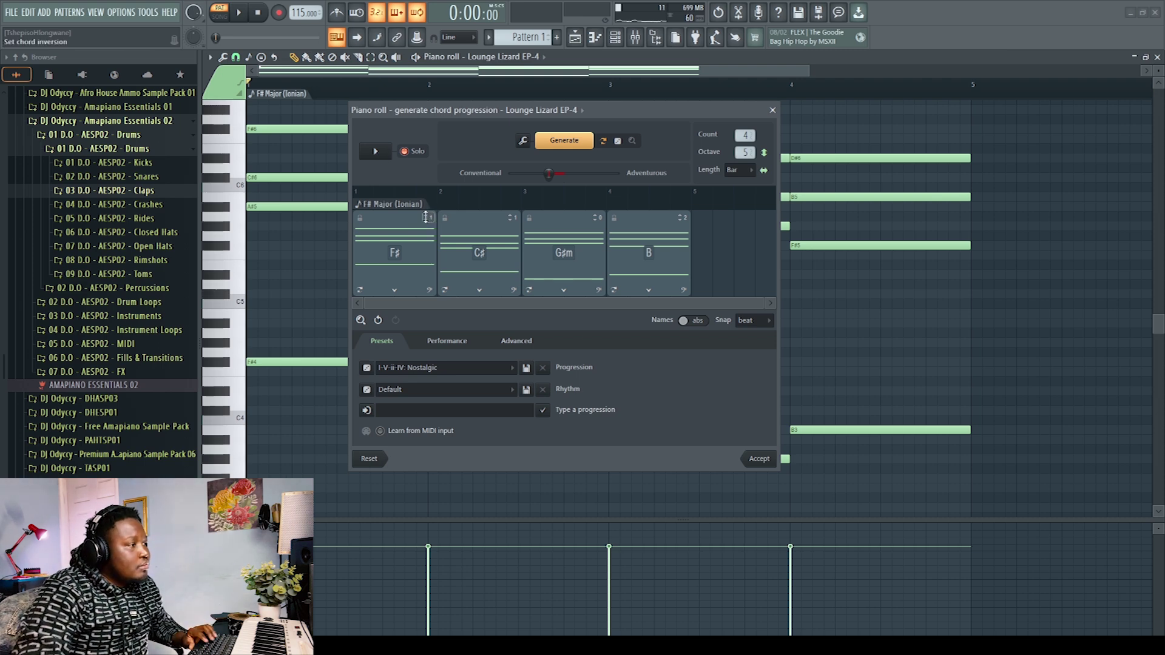
Lower the F# chord's inversion to root position and preview the progression
{"action": "left_click", "coordinate": [427, 217]}
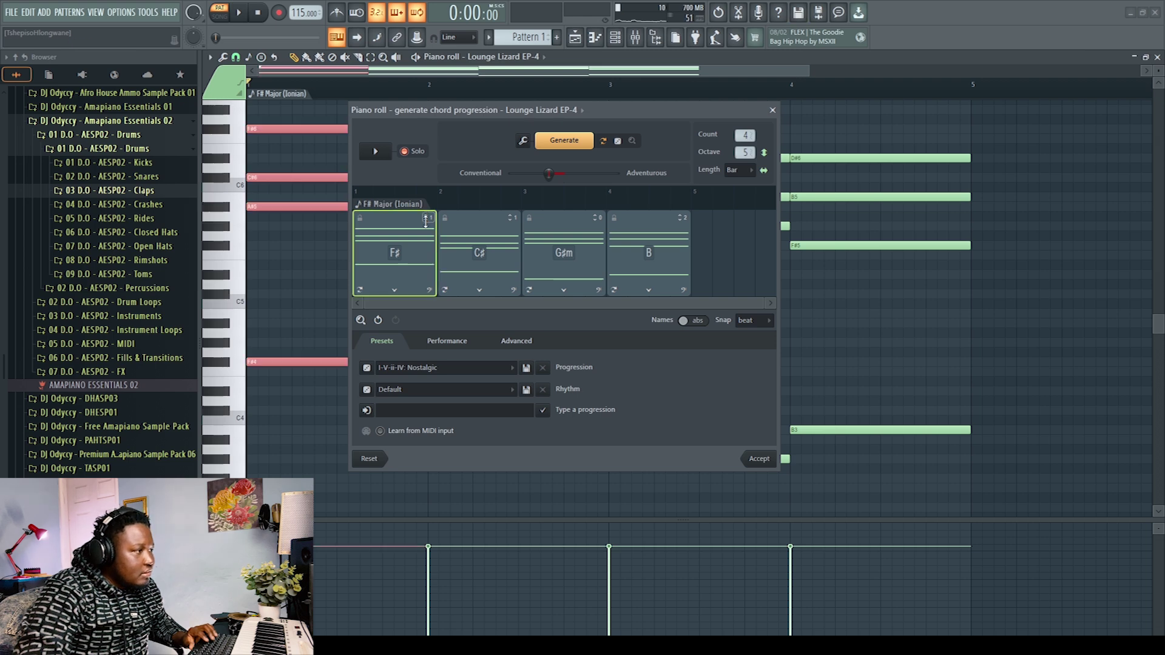
{"action": "left_click_drag", "start_coordinate": [426, 226], "coordinate": [427, 234]}
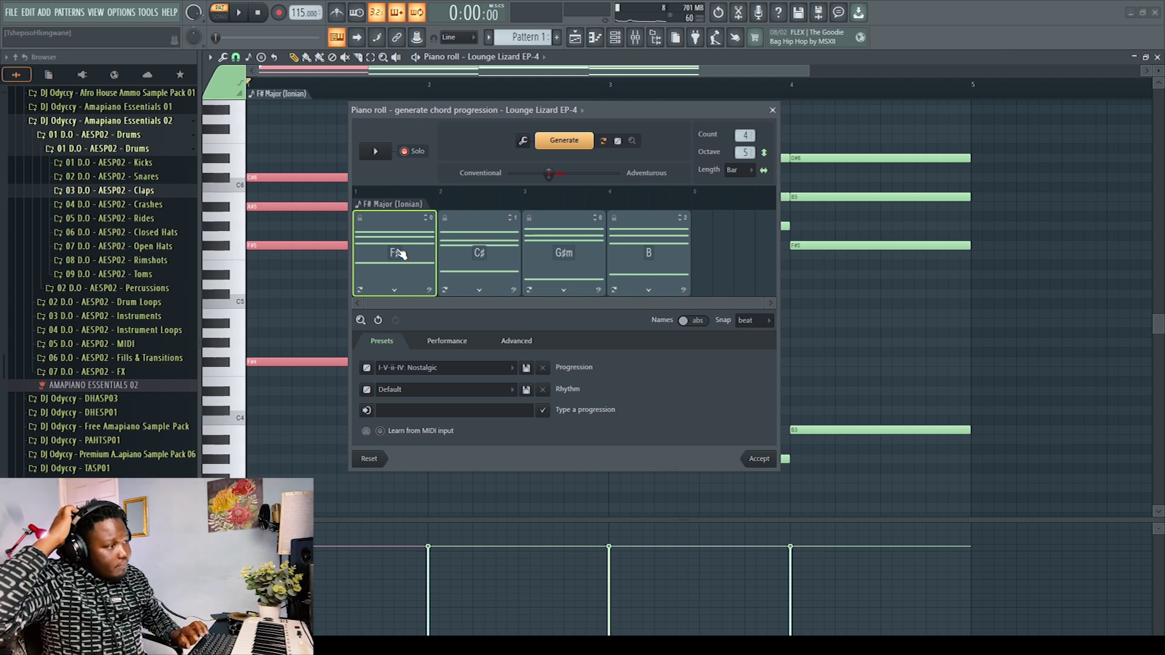
{"action": "left_click", "coordinate": [379, 153]}
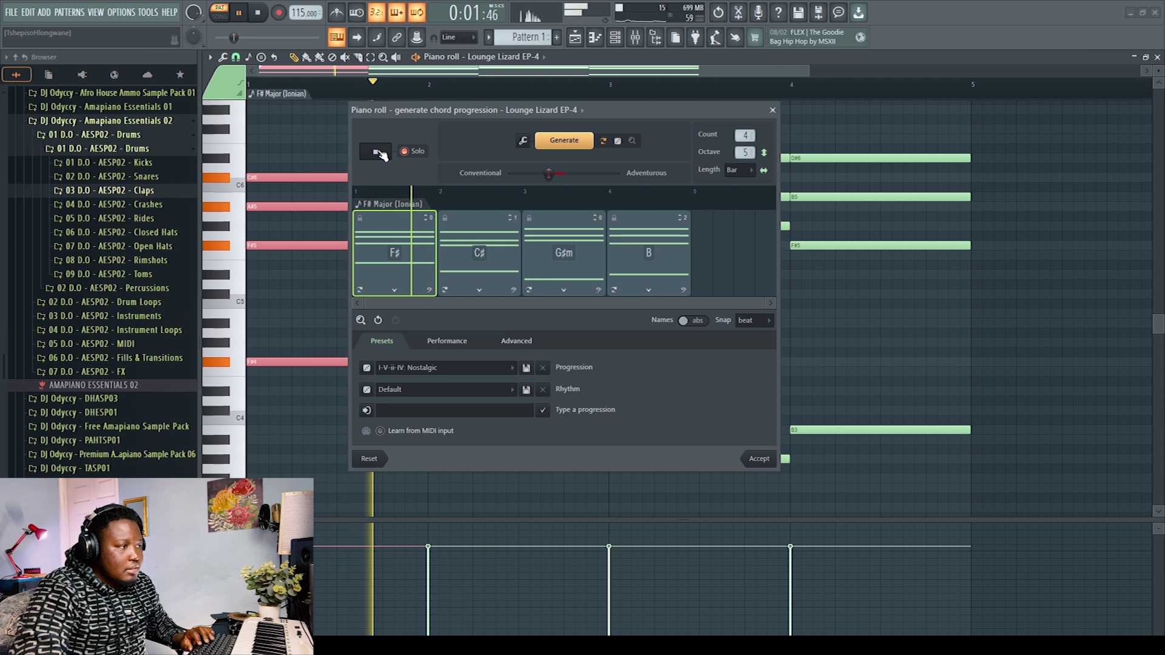
{"action": "left_click", "coordinate": [380, 154]}
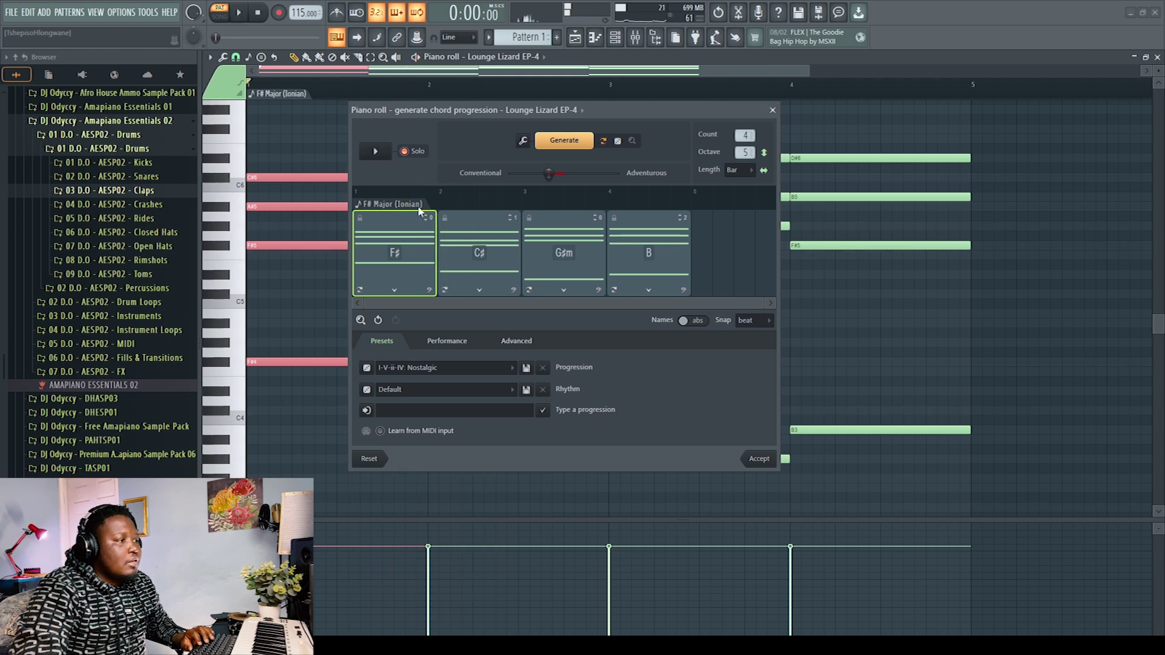
Shift the F# chord's inversion again, audition it, then reselect the F# chord
{"action": "scroll", "coordinate": [425, 223], "scroll_direction": "up", "scroll_amount": 2}
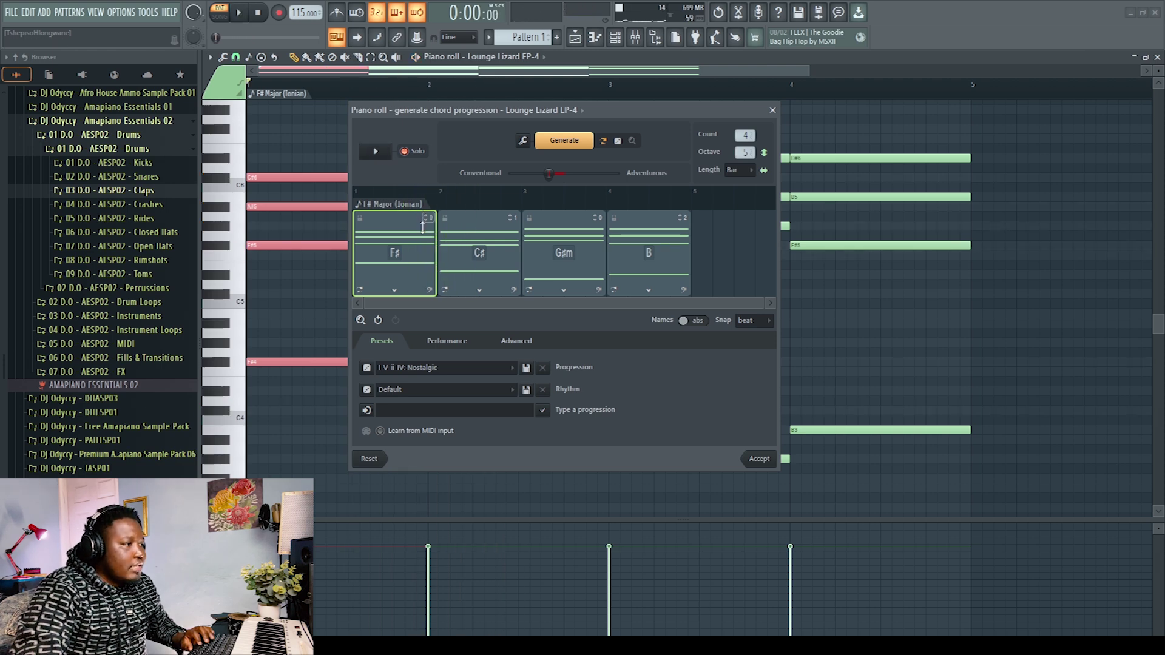
{"action": "left_click", "coordinate": [376, 154]}
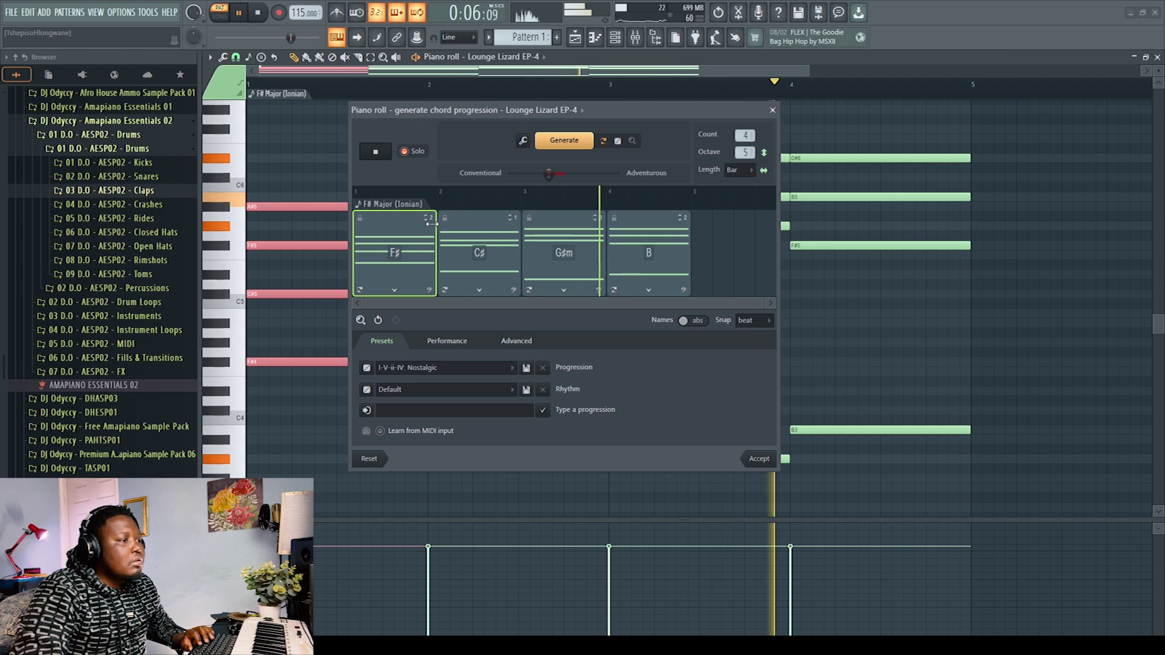
{"action": "key", "text": "space"}
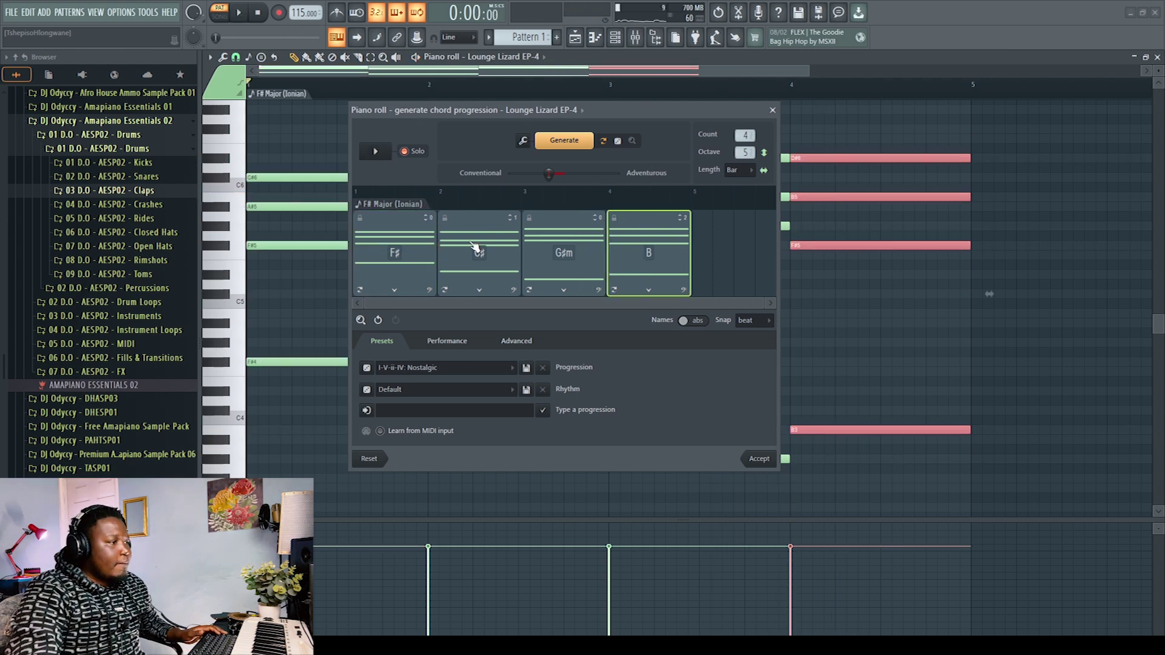
{"action": "scroll", "coordinate": [429, 219], "scroll_direction": "up", "scroll_amount": 2}
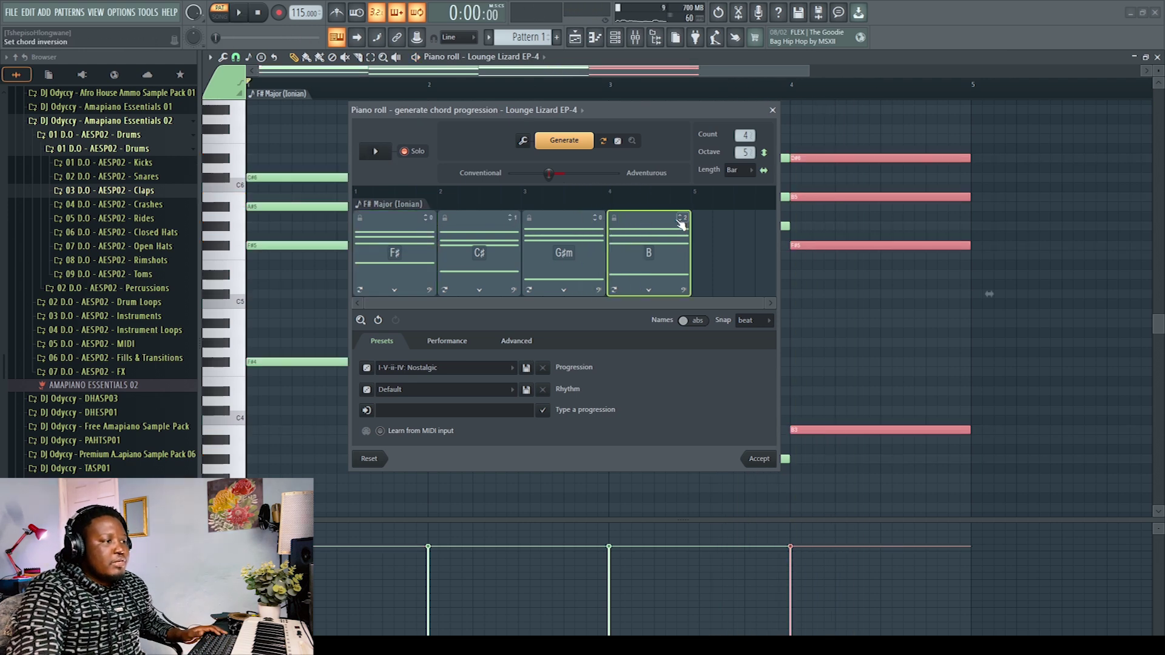
{"action": "left_click", "coordinate": [497, 231]}
{"action": "left_click", "coordinate": [427, 236]}
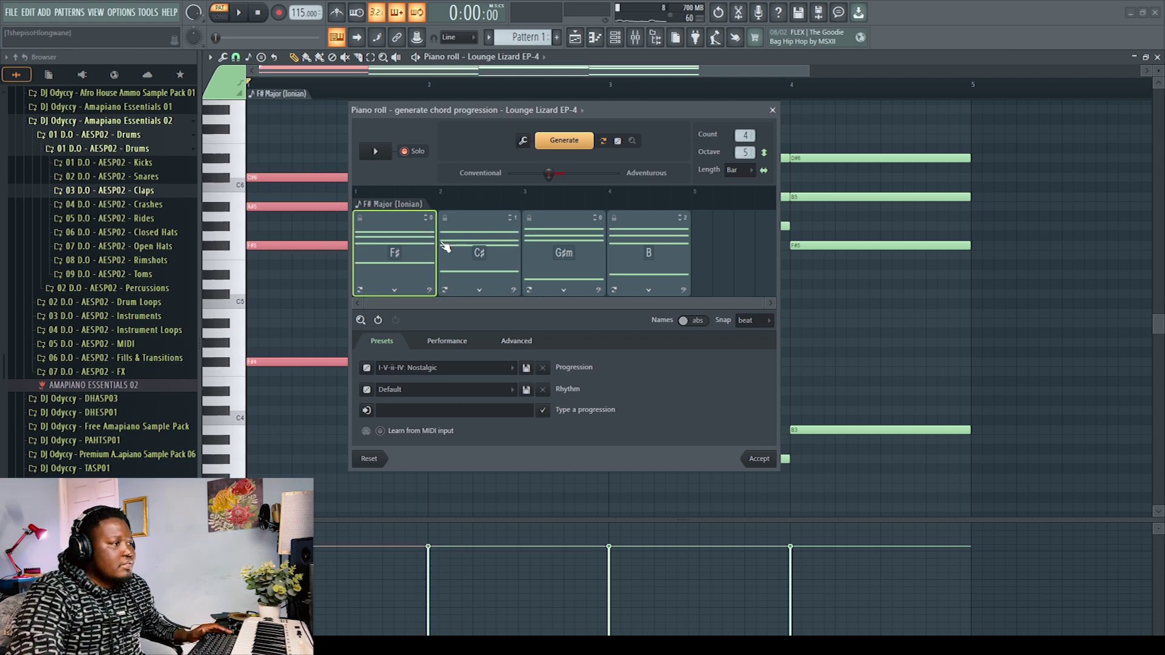
{"action": "right_click", "coordinate": [412, 232]}
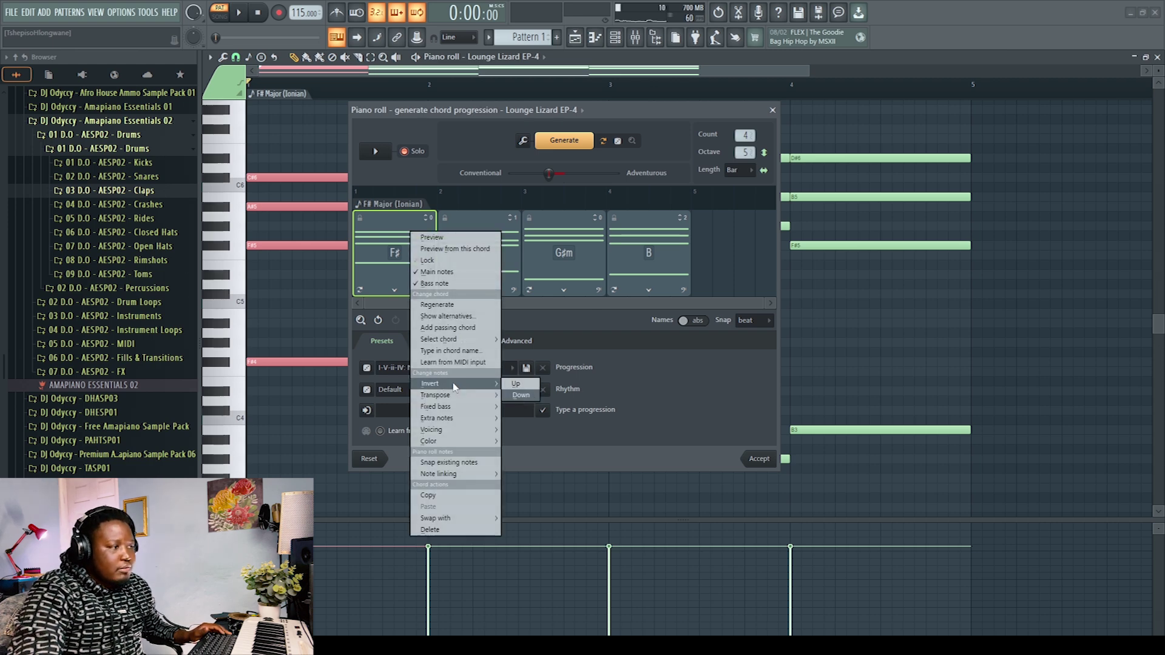
{"action": "right_click", "coordinate": [372, 250]}
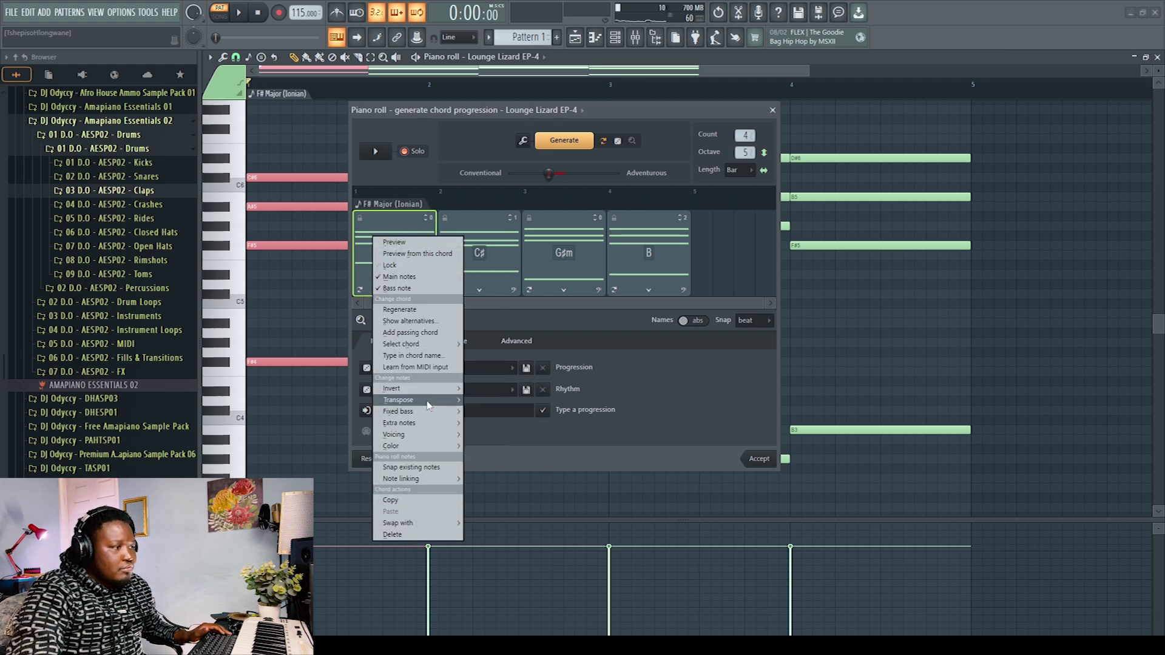
{"action": "mouse_move", "coordinate": [428, 404]}
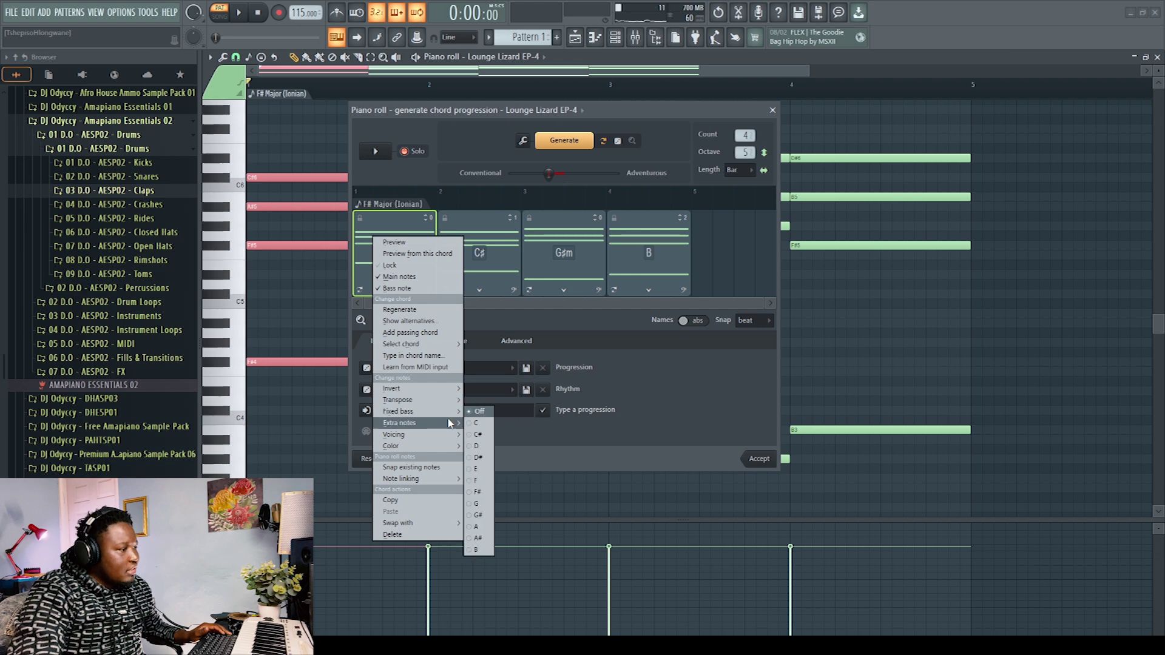
{"action": "mouse_move", "coordinate": [443, 428]}
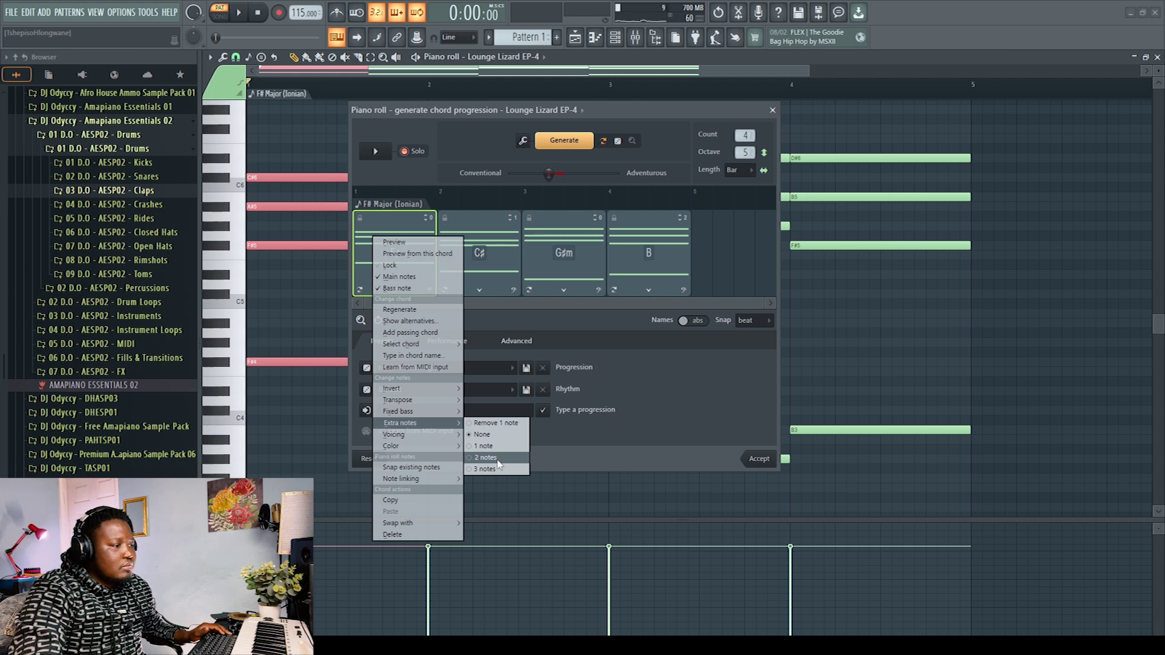
{"action": "left_click", "coordinate": [497, 458]}
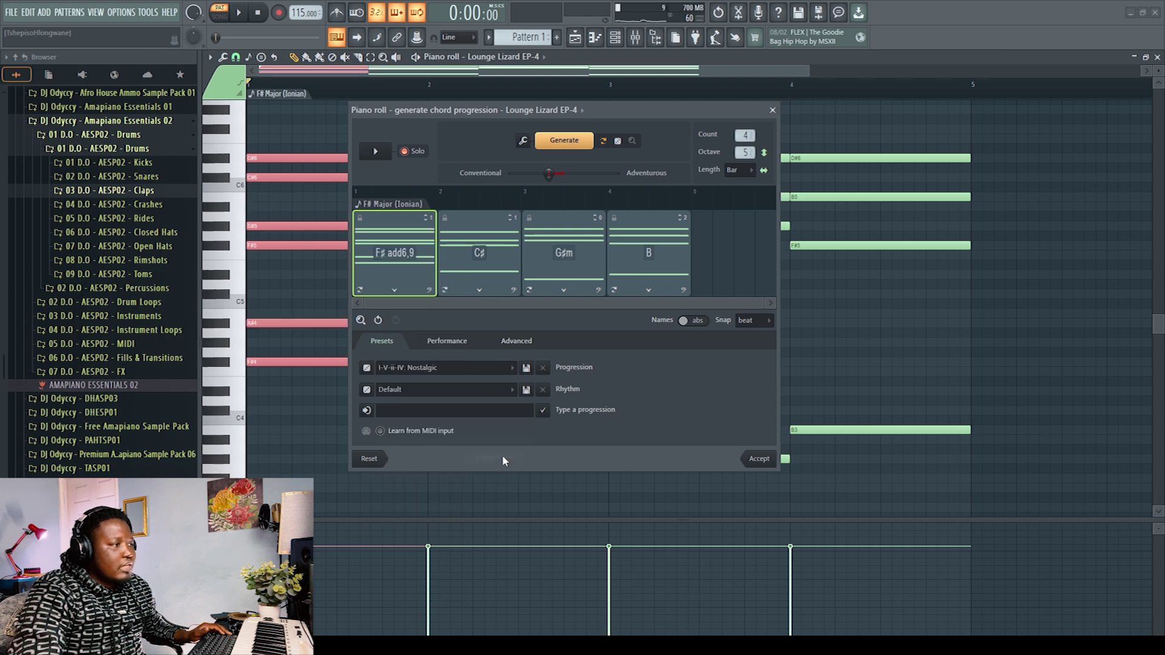
{"action": "left_click", "coordinate": [375, 151]}
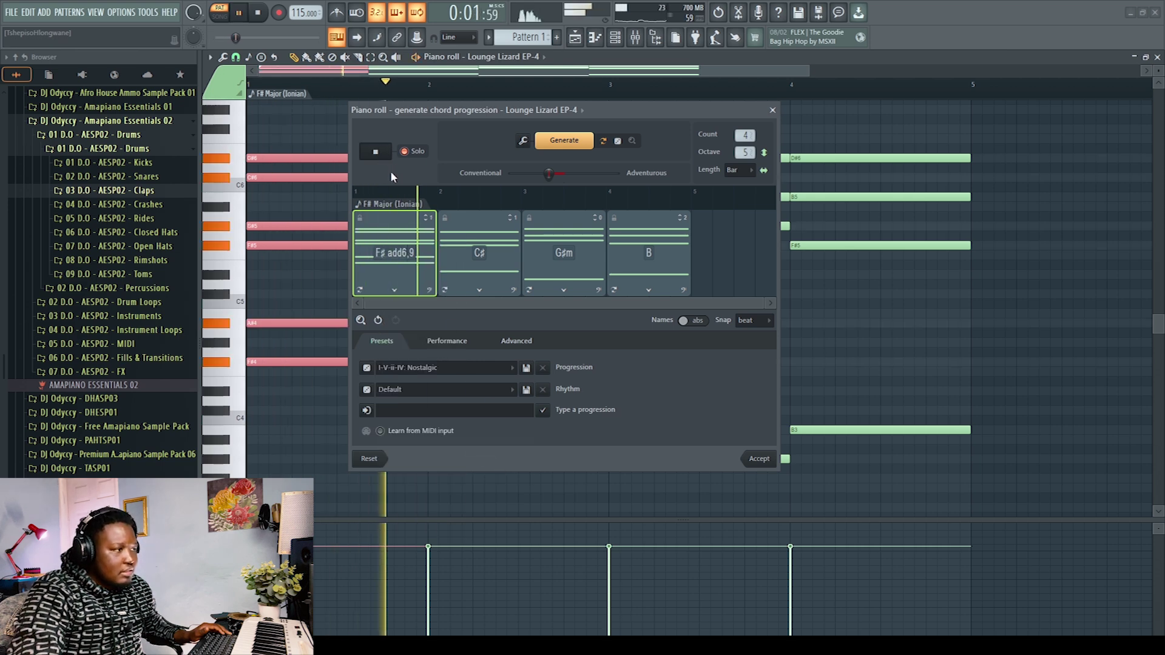
{"action": "left_click", "coordinate": [380, 155]}
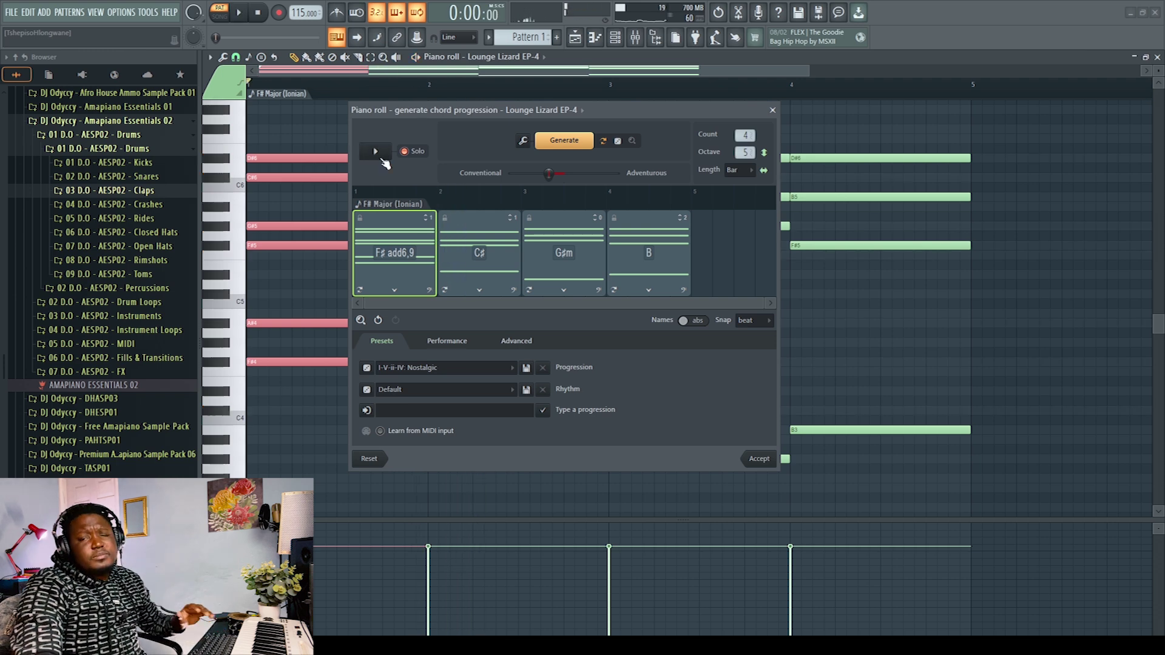
{"action": "right_click", "coordinate": [396, 228]}
{"action": "mouse_move", "coordinate": [447, 404]}
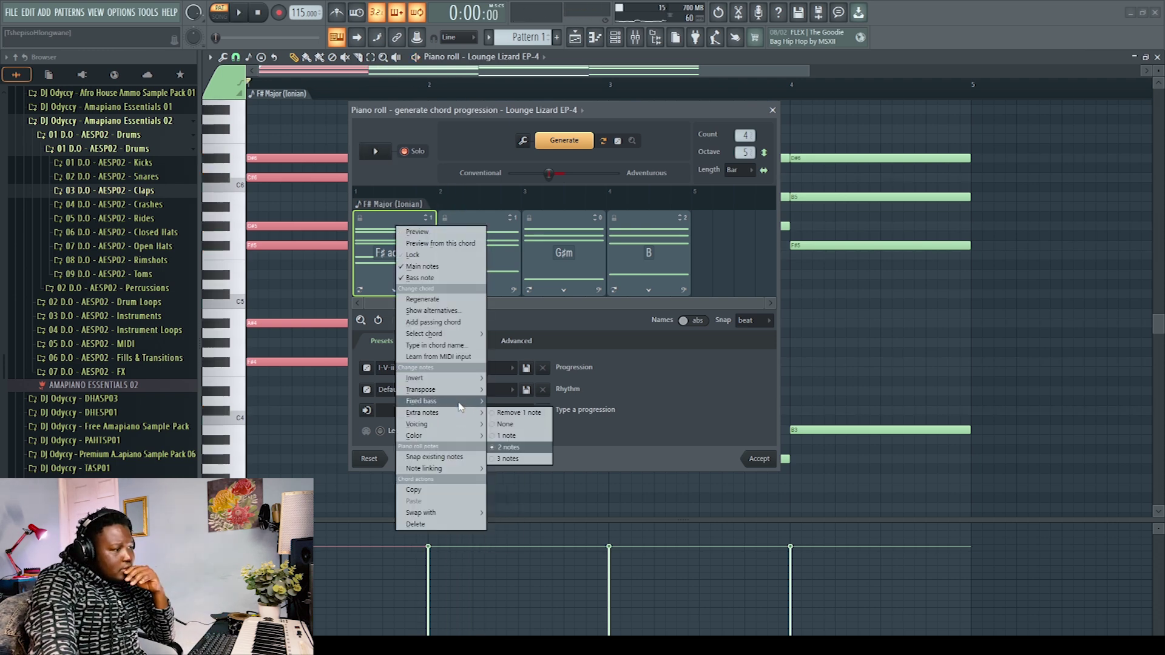
{"action": "left_click", "coordinate": [511, 424]}
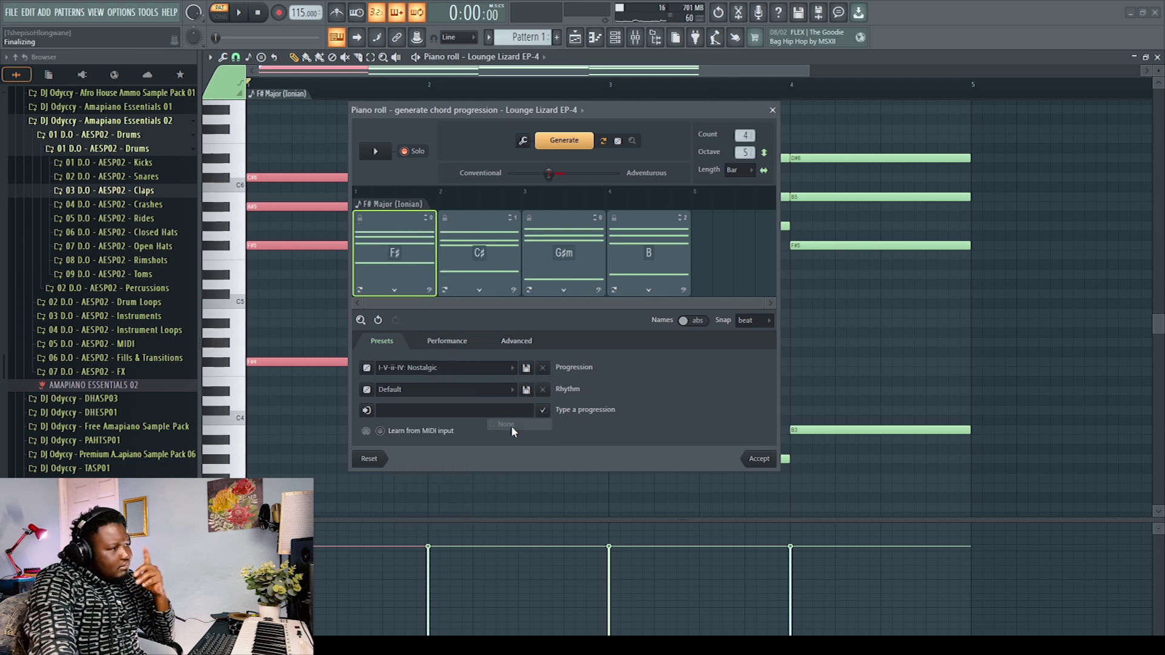
{"action": "key", "text": "space"}
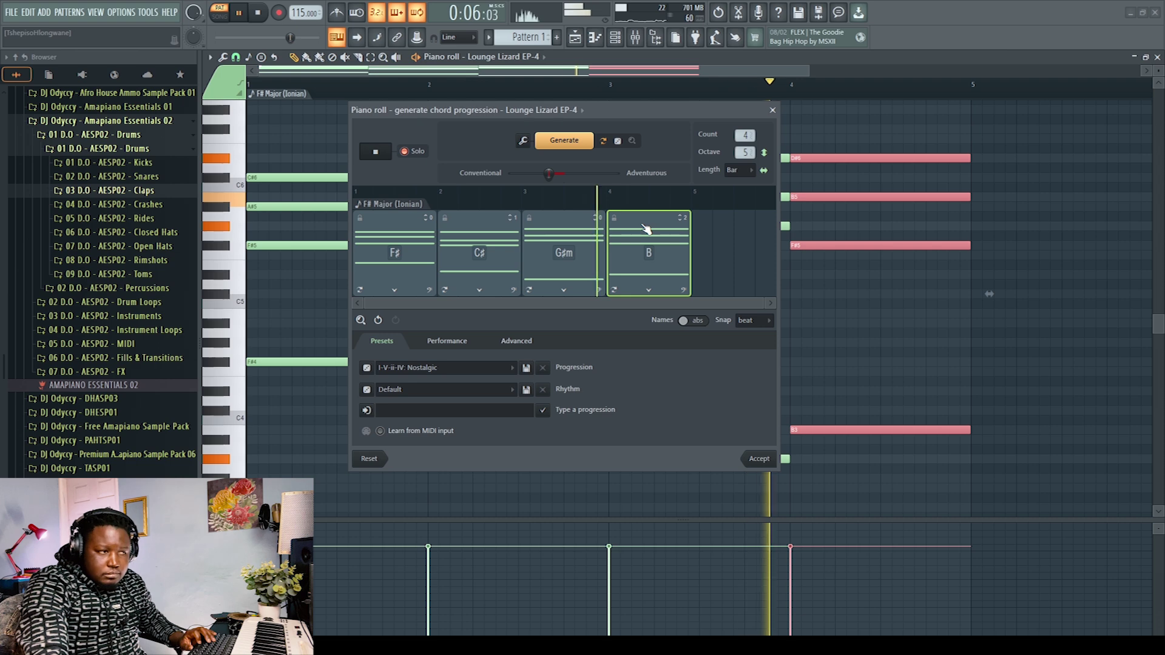
{"action": "key", "text": "space"}
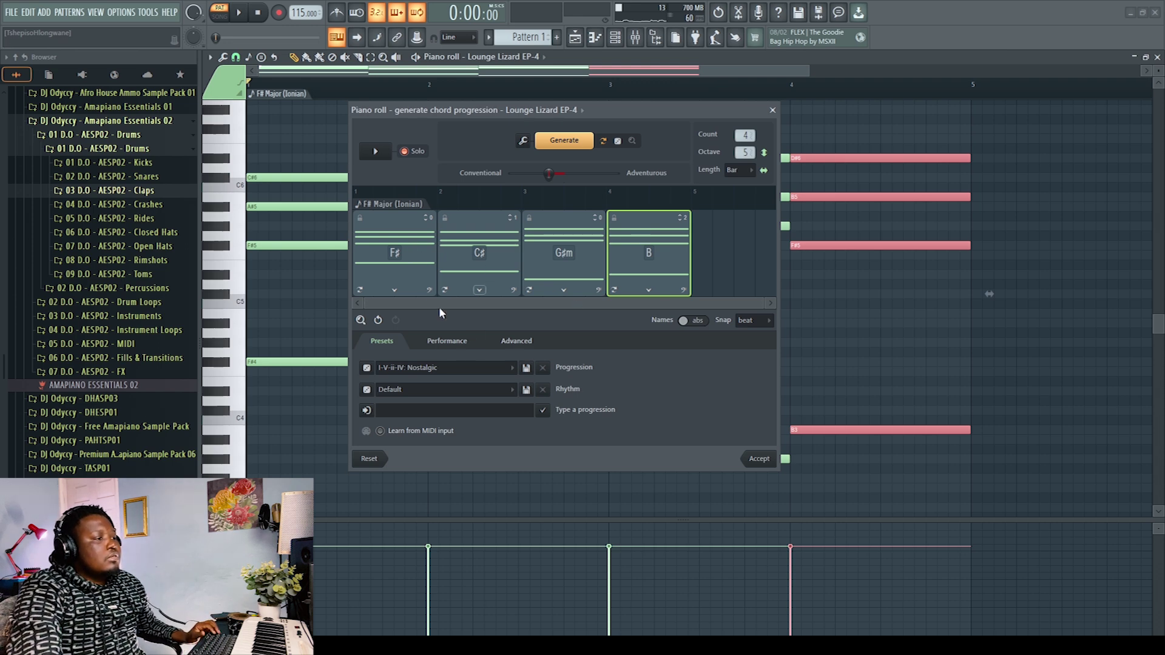
Select all four chord blocks: F#, C#, G#m and B
{"action": "left_click", "coordinate": [421, 261]}
{"action": "left_click", "coordinate": [505, 232]}
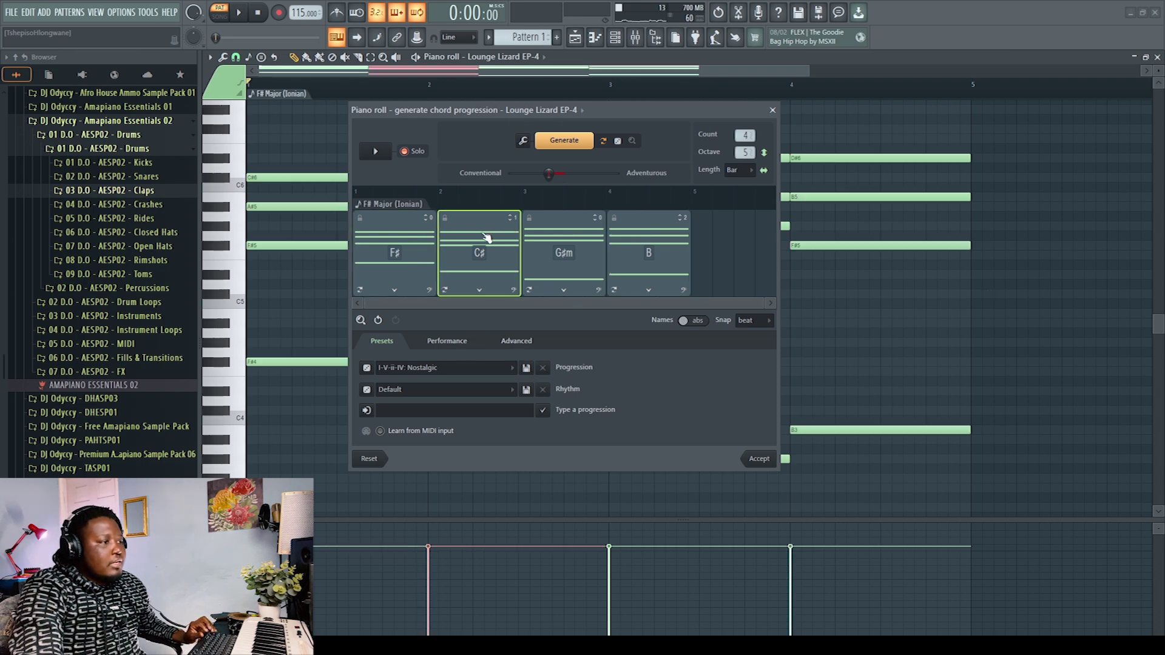
{"action": "left_click", "coordinate": [417, 235], "text": "shift"}
{"action": "left_click", "coordinate": [557, 238], "text": "shift"}
{"action": "left_click", "coordinate": [642, 236], "text": "shift"}
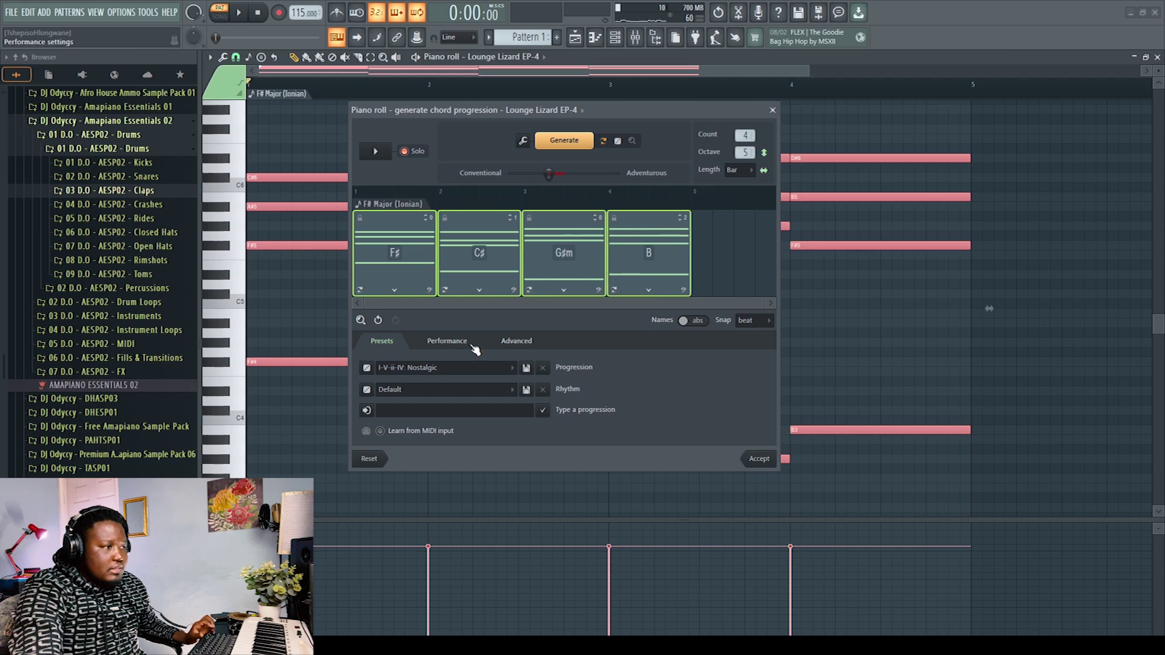
Apply the Arp performance with the Current pattern and preview the arpeggiated chords
{"action": "left_click", "coordinate": [452, 340]}
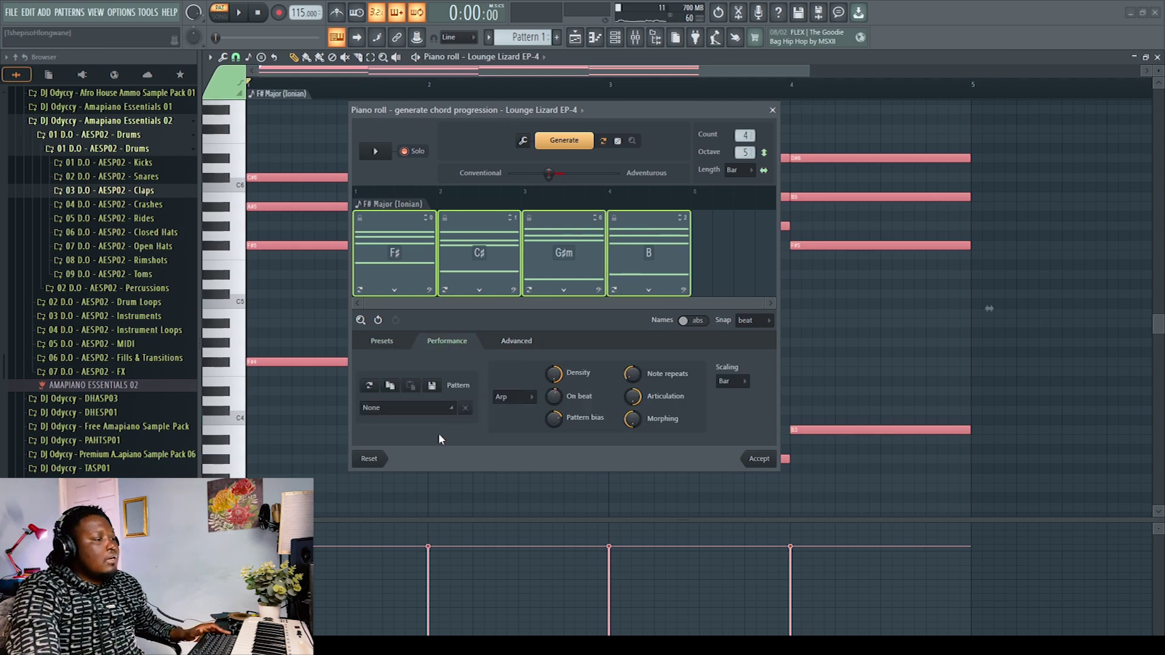
{"action": "left_click", "coordinate": [533, 396]}
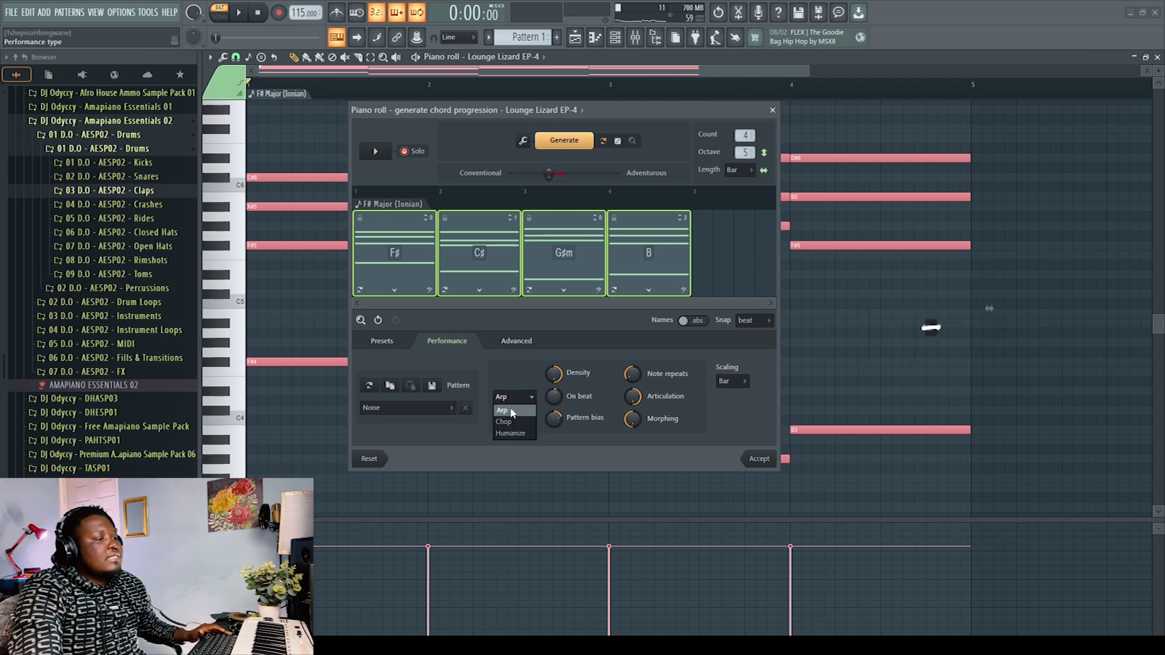
{"action": "left_click", "coordinate": [509, 410]}
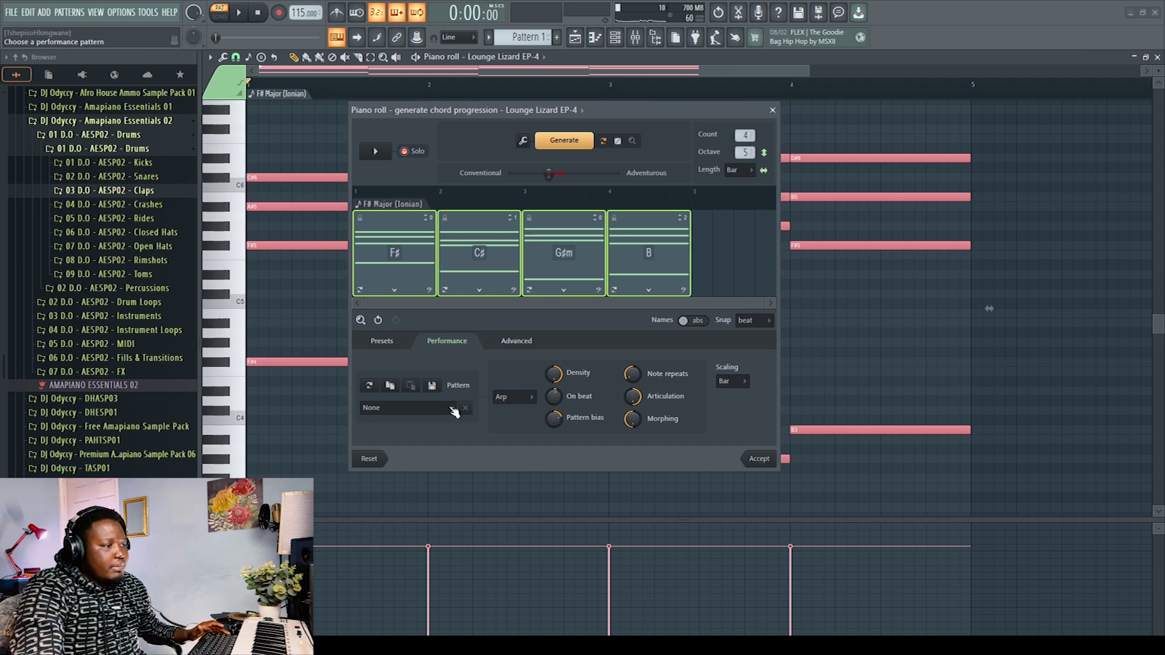
{"action": "left_click", "coordinate": [371, 386]}
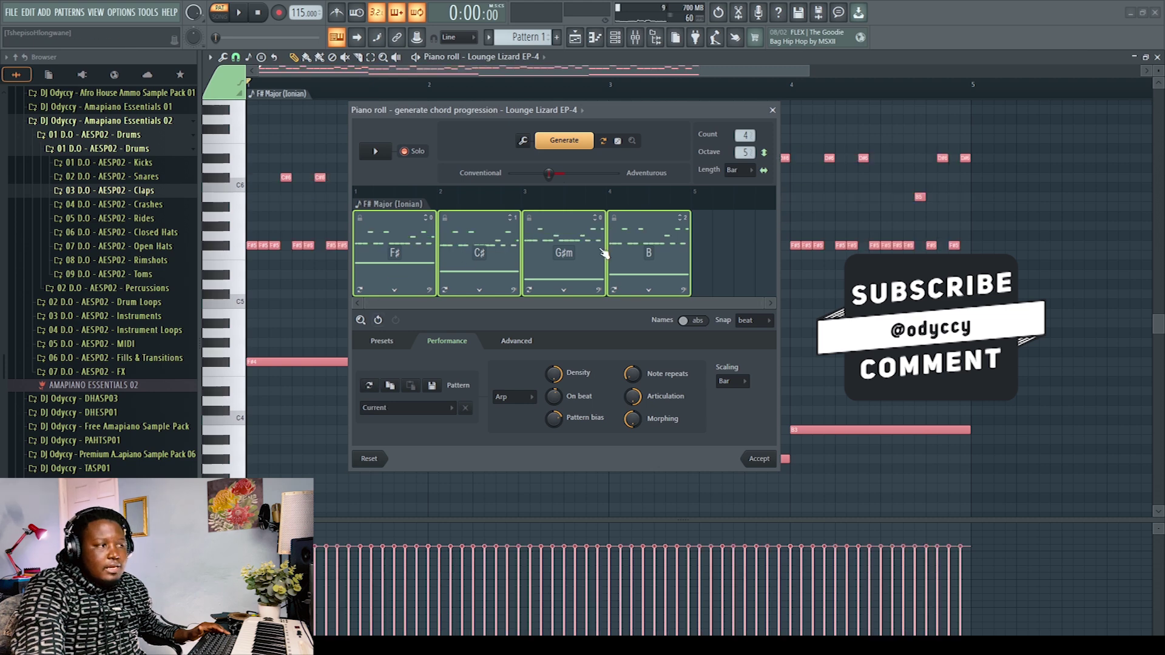
{"action": "left_click", "coordinate": [377, 153]}
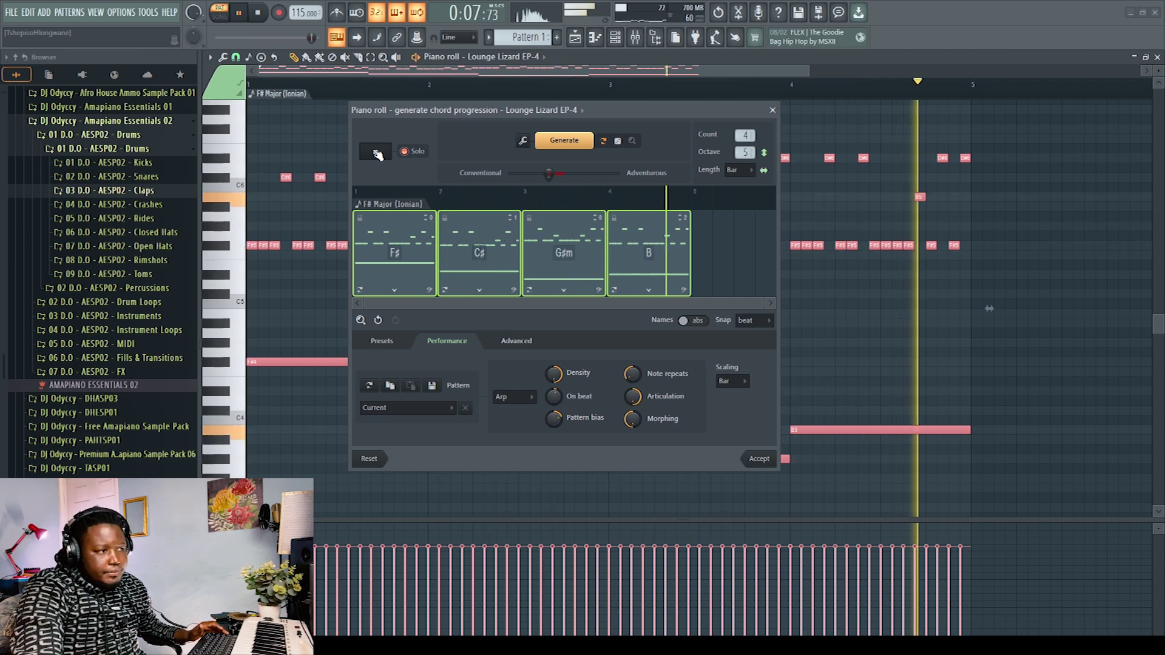
{"action": "left_click", "coordinate": [378, 154]}
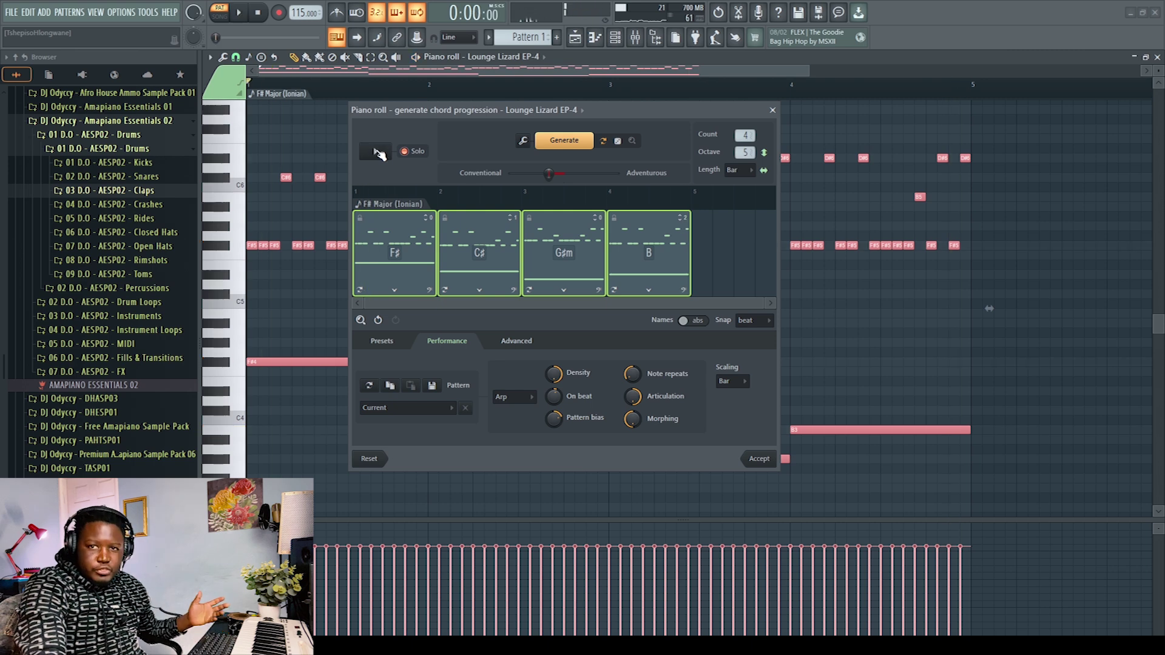
Switch the arp pattern to Up-down and audition the F#, C#, G#m, B progression
{"action": "left_click", "coordinate": [452, 409]}
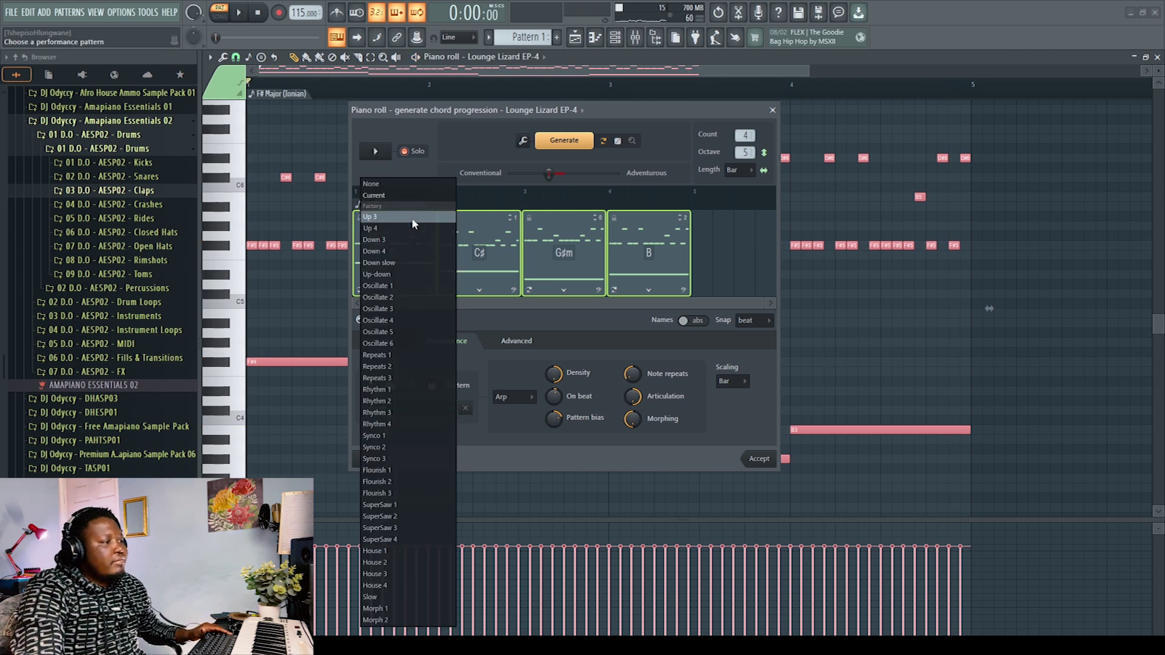
{"action": "left_click", "coordinate": [399, 275]}
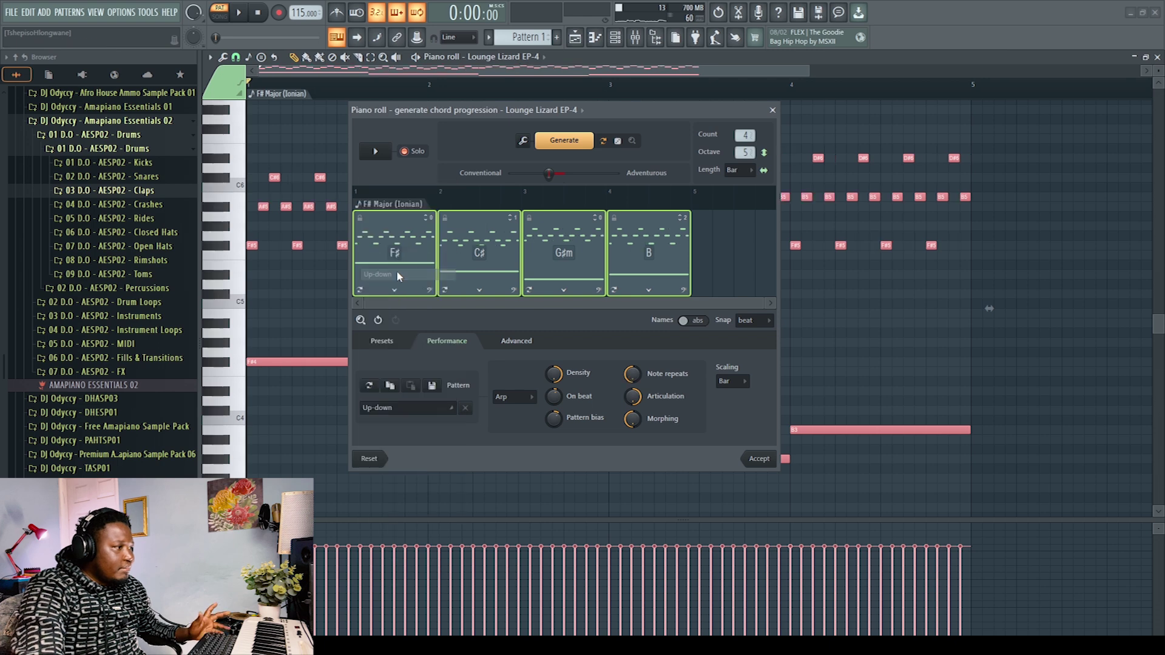
{"action": "left_click", "coordinate": [376, 152]}
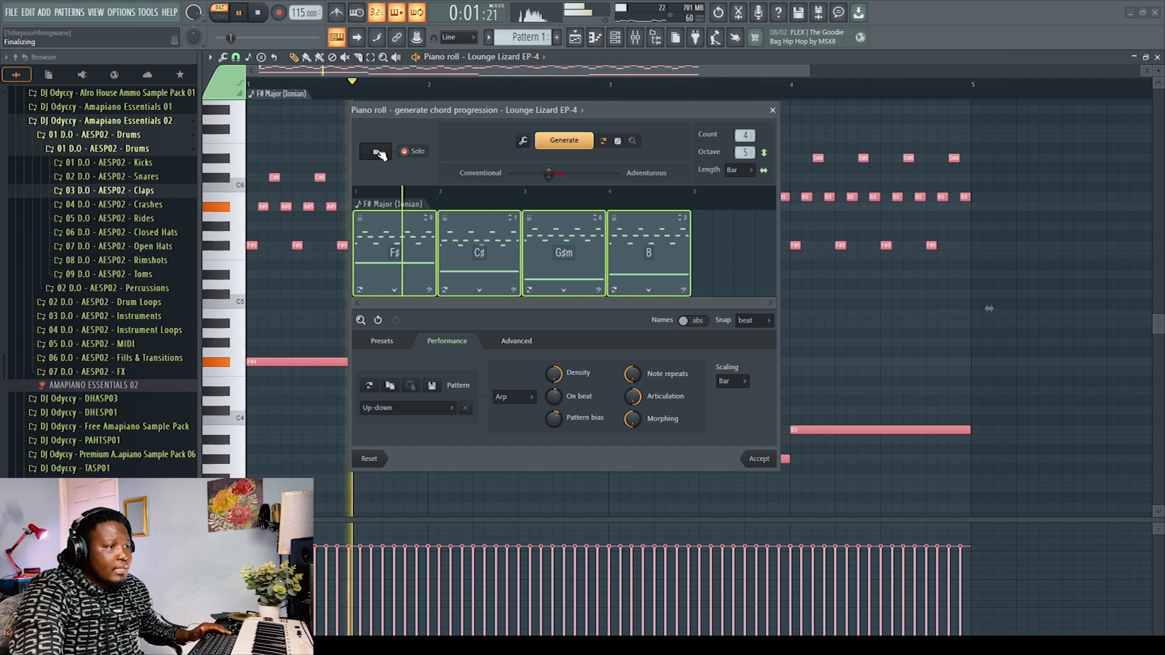
{"action": "left_click", "coordinate": [380, 157]}
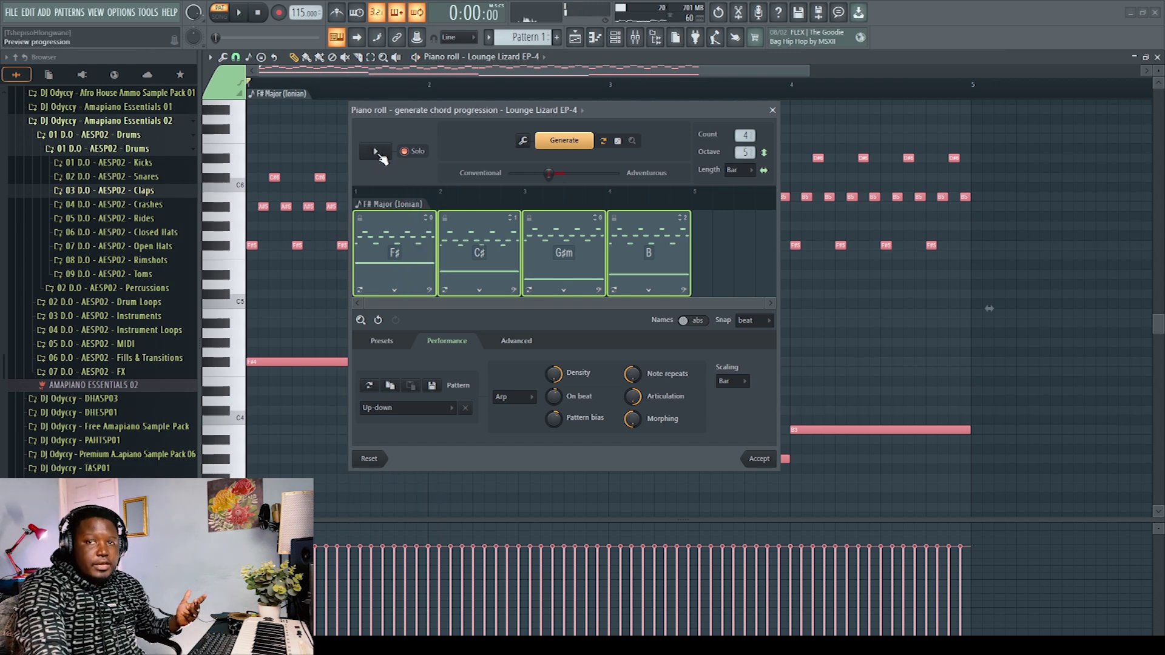
Change the arp pattern to House 1 and audition it
{"action": "left_click", "coordinate": [434, 402]}
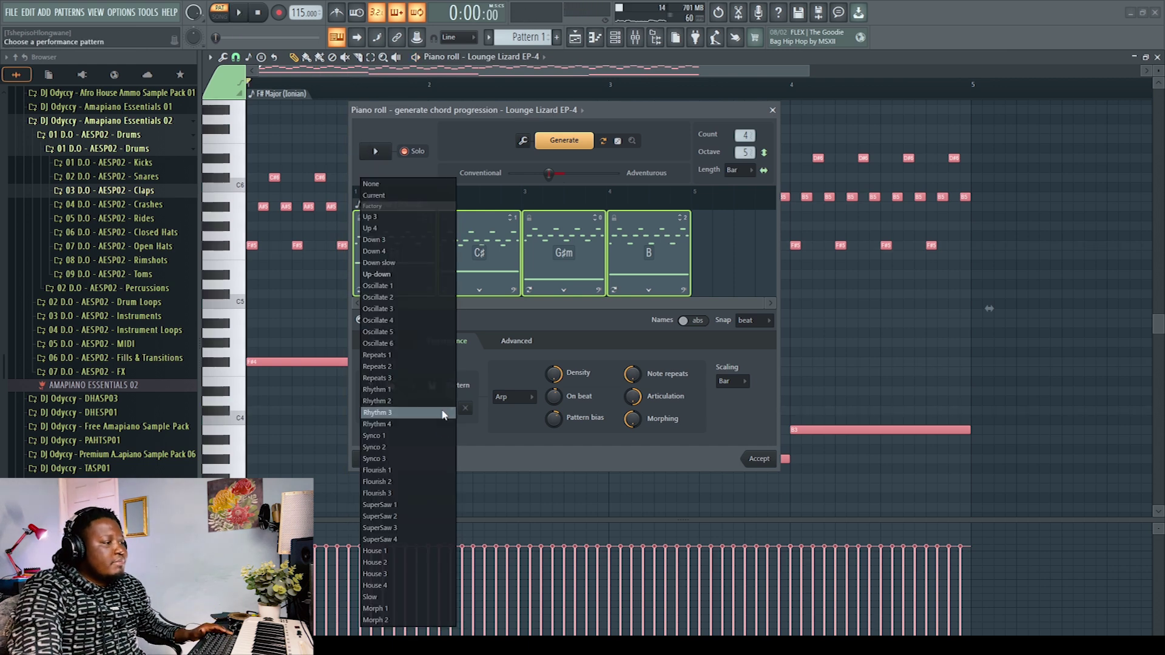
{"action": "left_click", "coordinate": [396, 551]}
{"action": "left_click", "coordinate": [375, 152]}
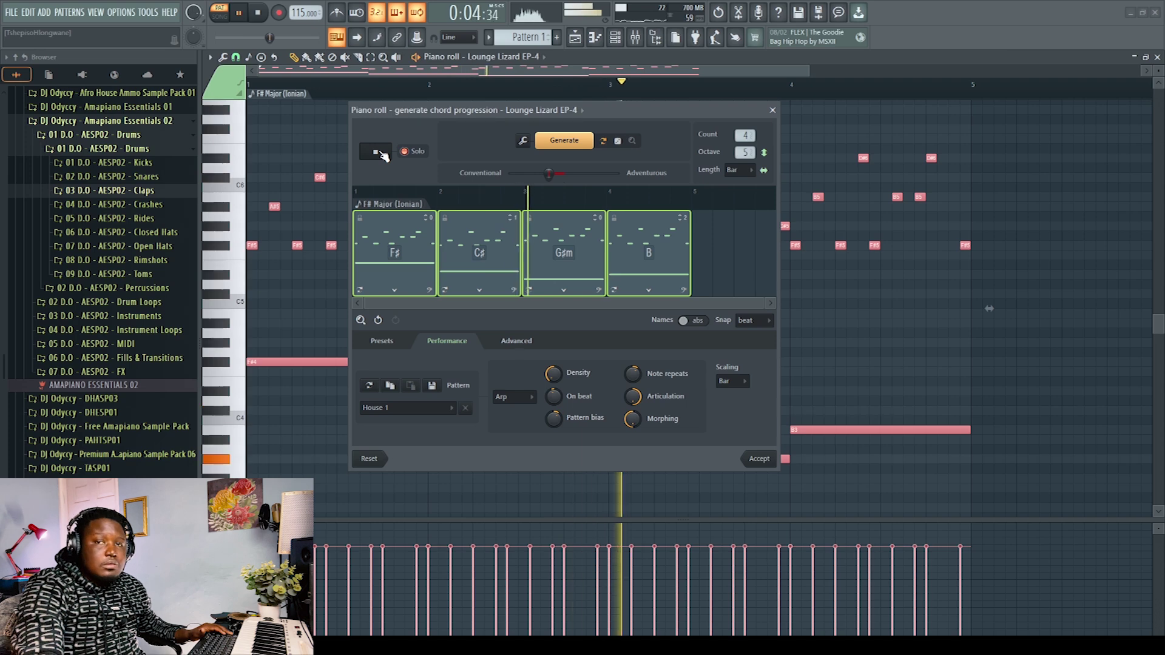
{"action": "left_click", "coordinate": [381, 154]}
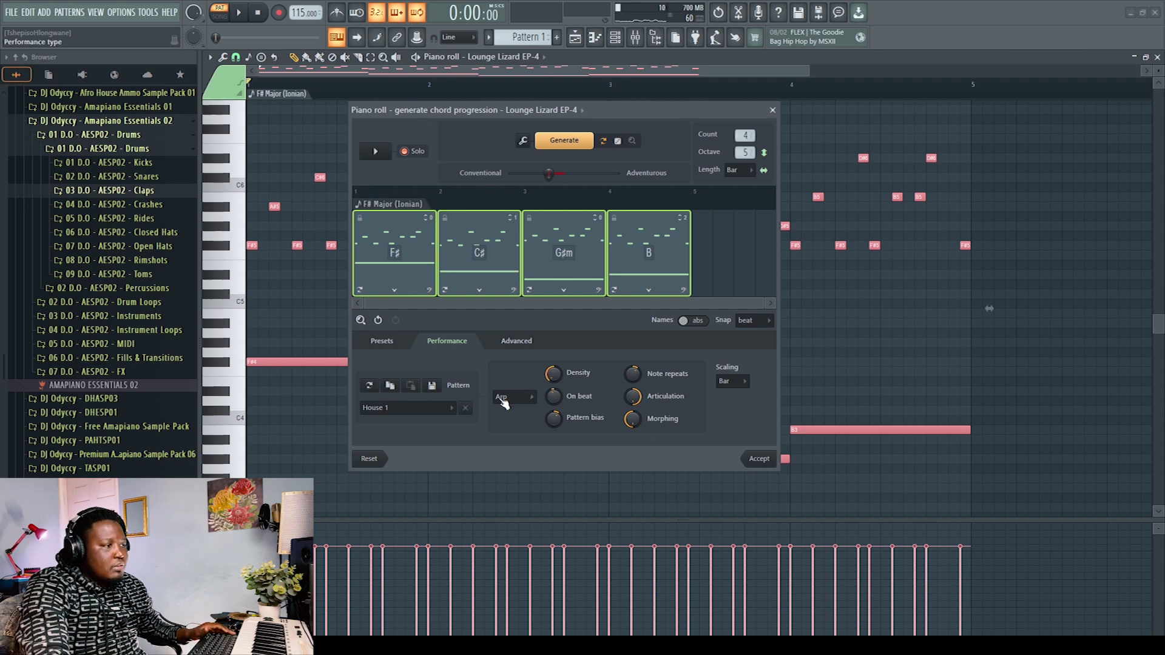
Clear the arp pattern, switch the performance type to Chop, and audition the Trance1 chop pattern
{"action": "left_click", "coordinate": [436, 411]}
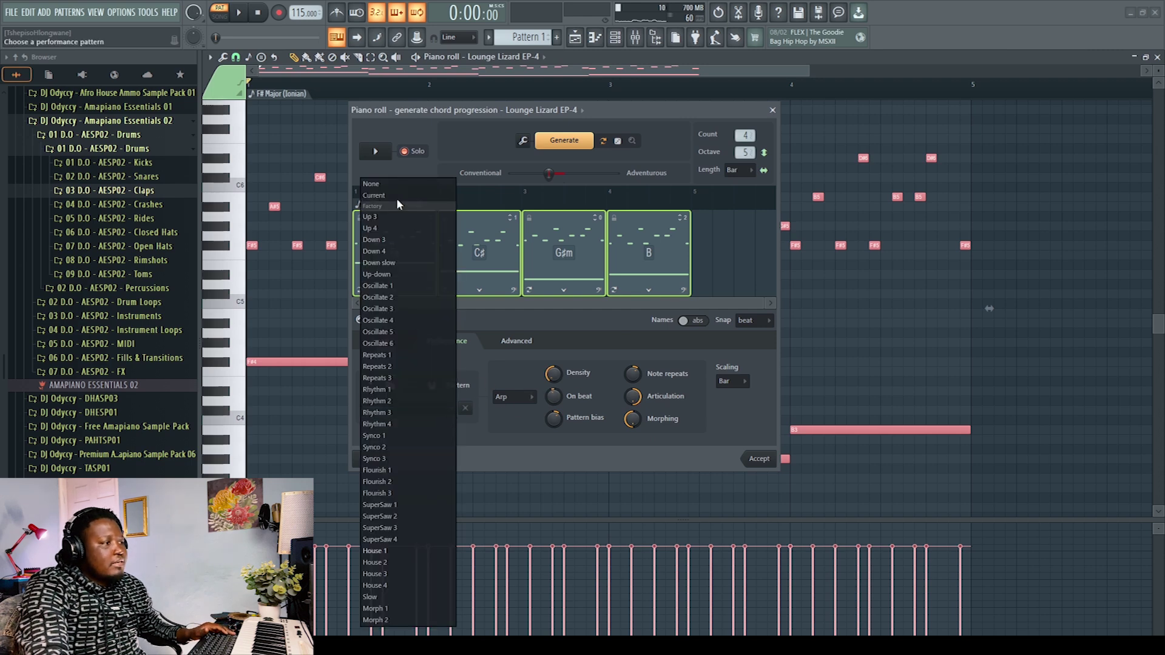
{"action": "left_click", "coordinate": [390, 185]}
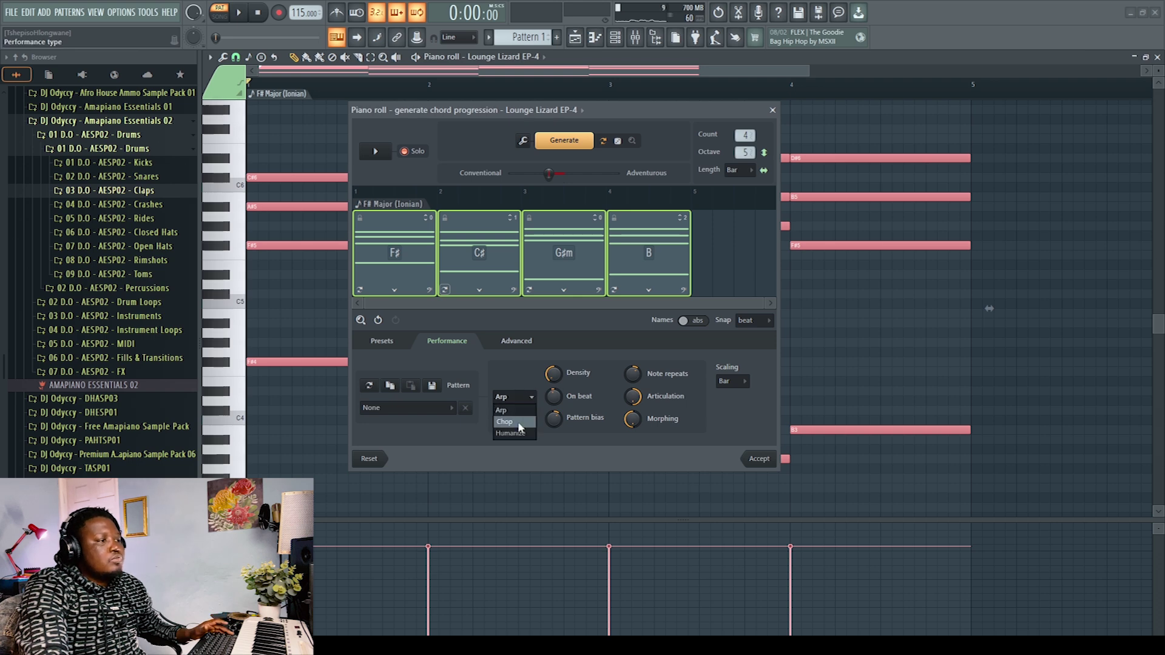
{"action": "left_click", "coordinate": [519, 422]}
{"action": "left_click", "coordinate": [419, 408]}
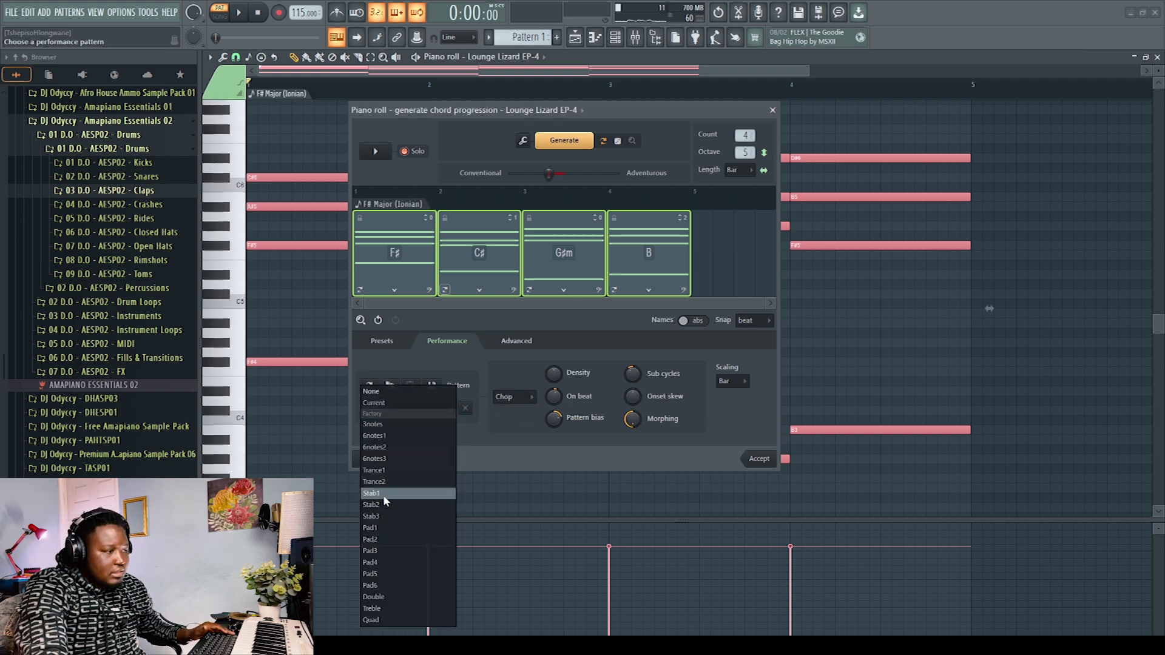
{"action": "left_click", "coordinate": [391, 469]}
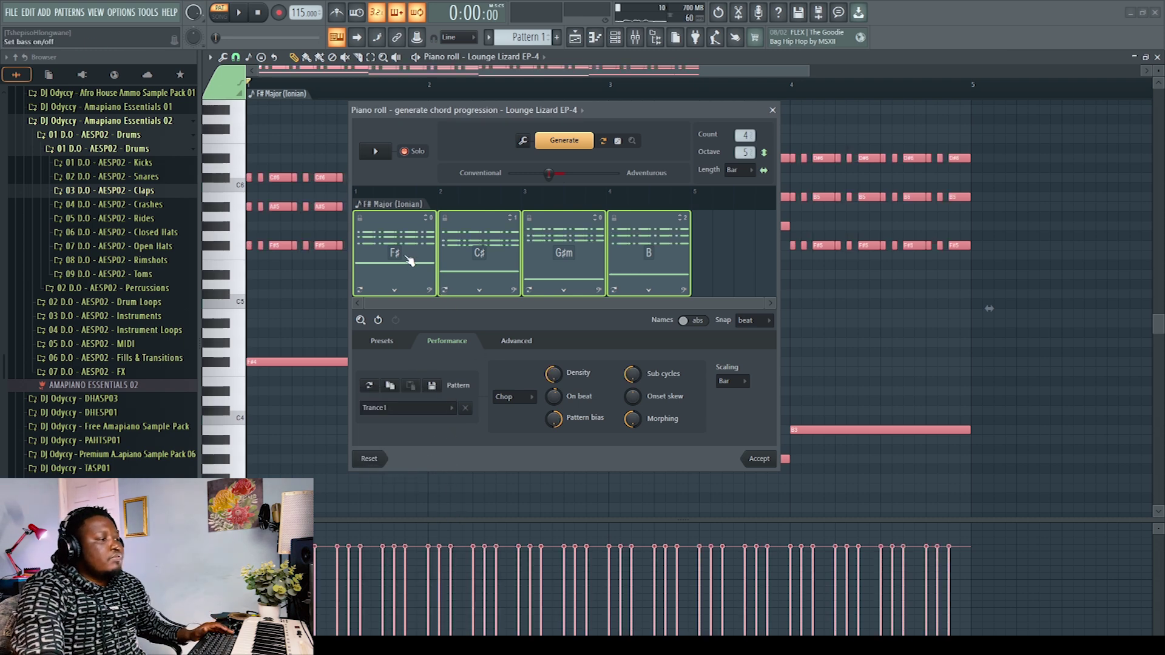
{"action": "left_click", "coordinate": [376, 151]}
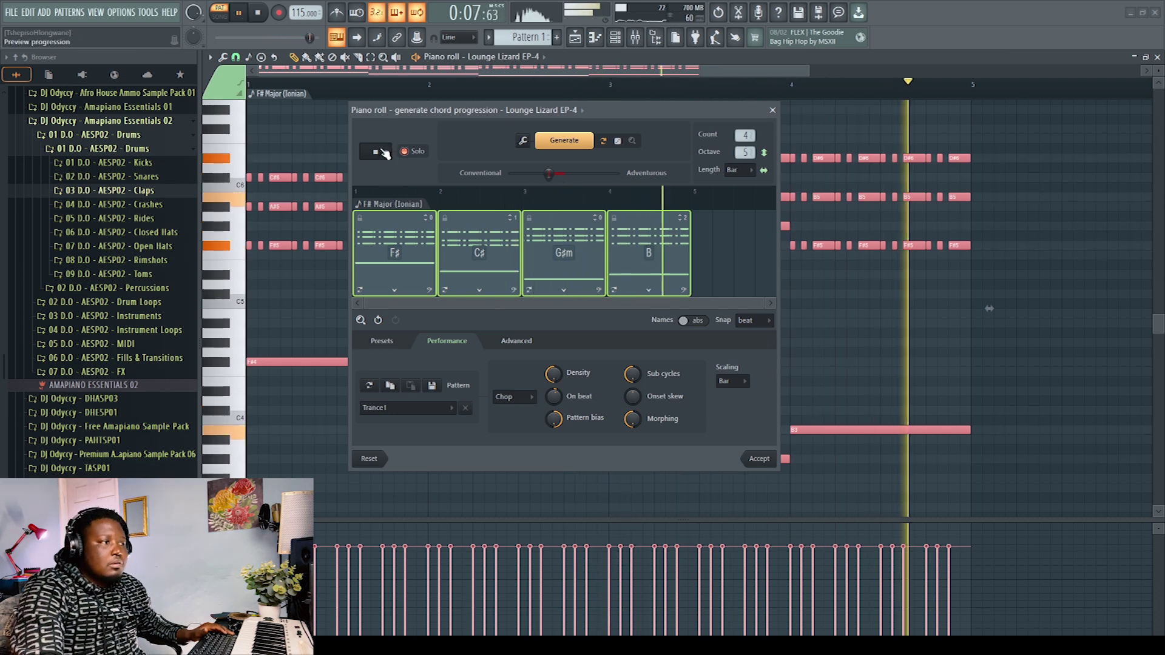
{"action": "left_click", "coordinate": [384, 153]}
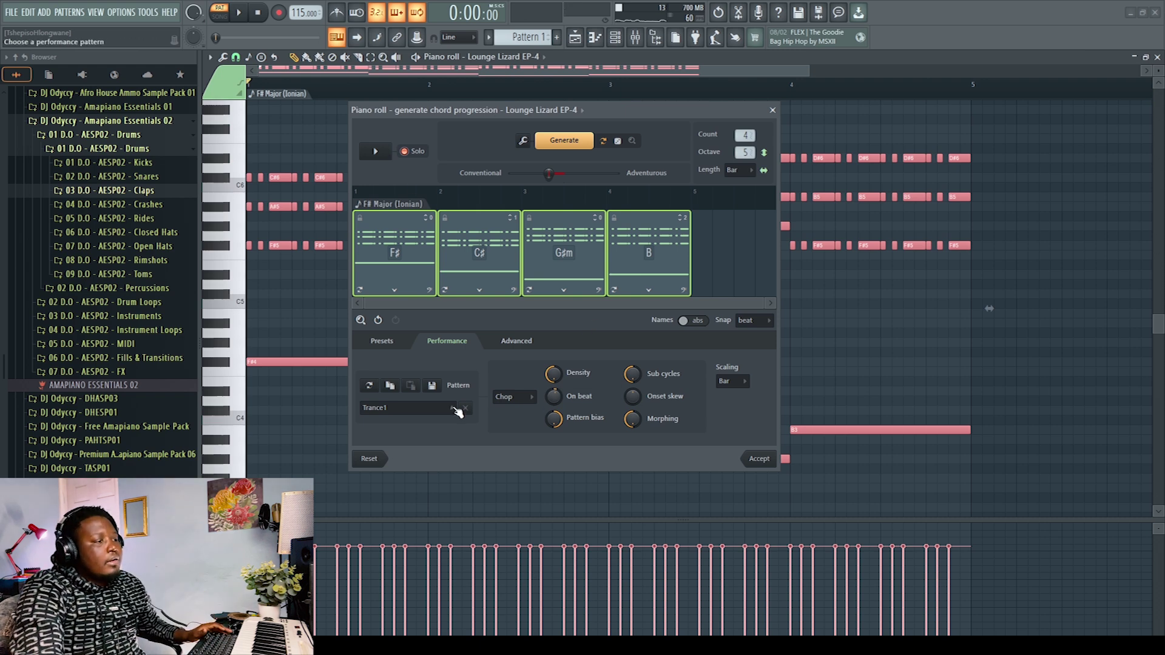
Change the chop pattern to Double and audition it
{"action": "left_click", "coordinate": [418, 408]}
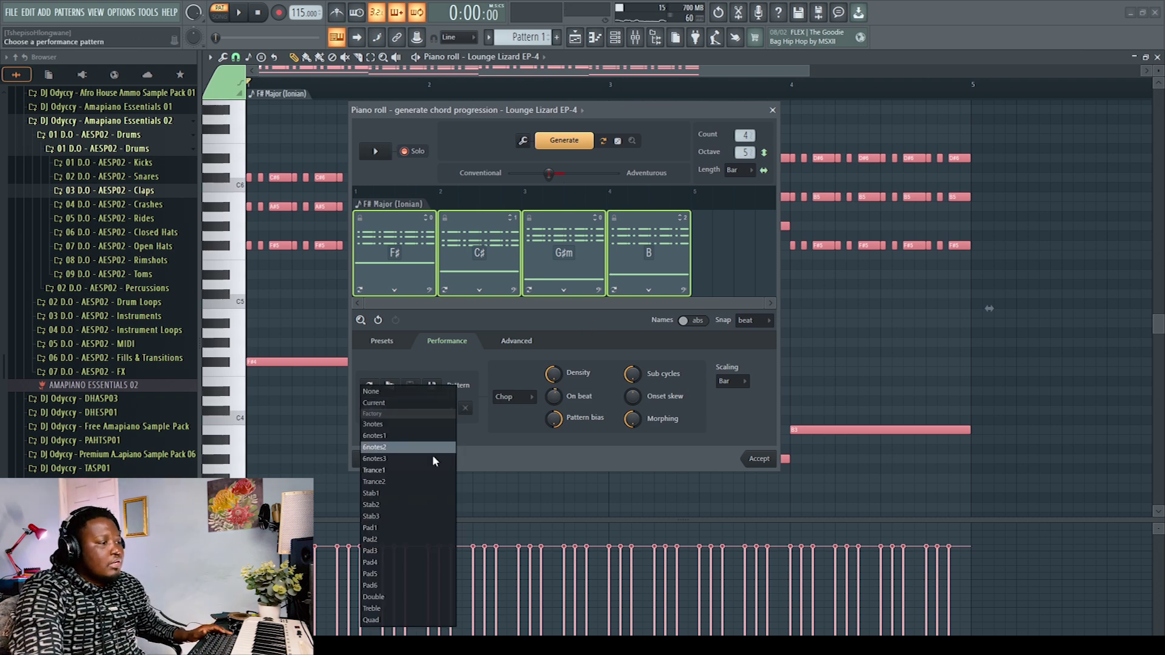
{"action": "left_click", "coordinate": [414, 599]}
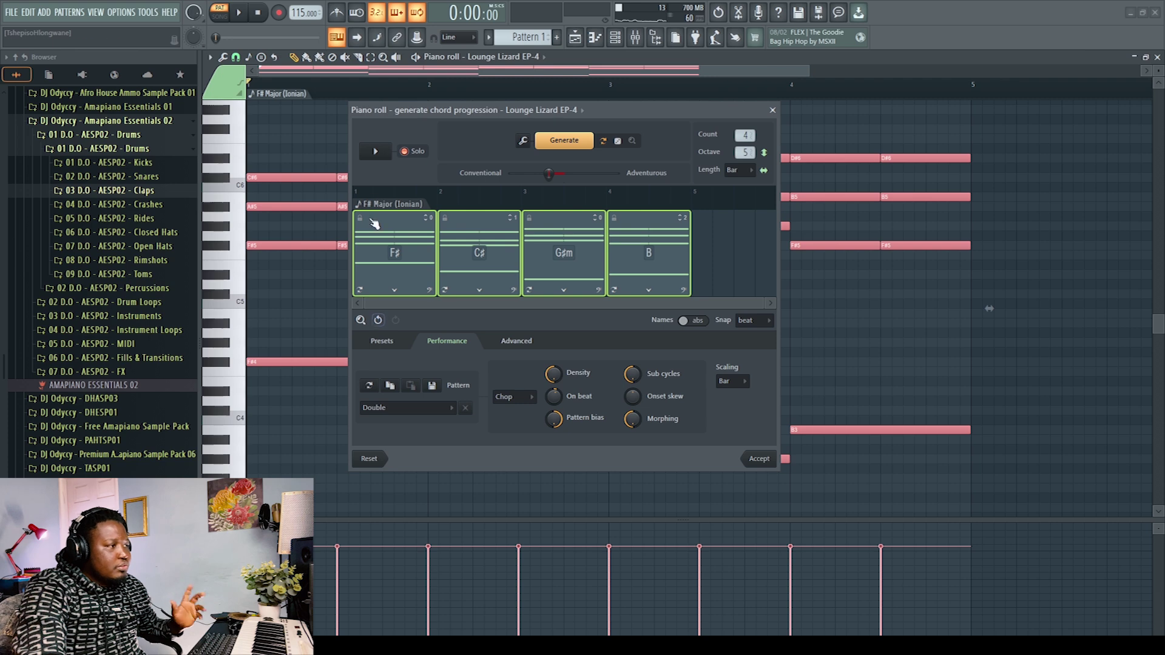
{"action": "left_click", "coordinate": [376, 153]}
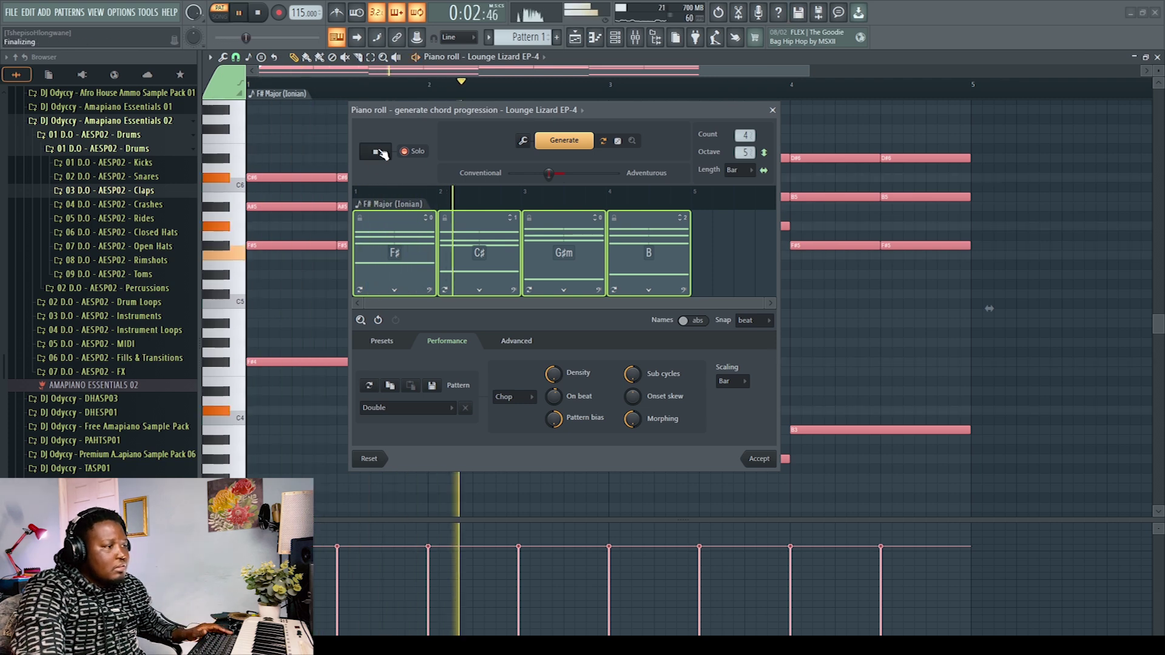
{"action": "left_click", "coordinate": [376, 153]}
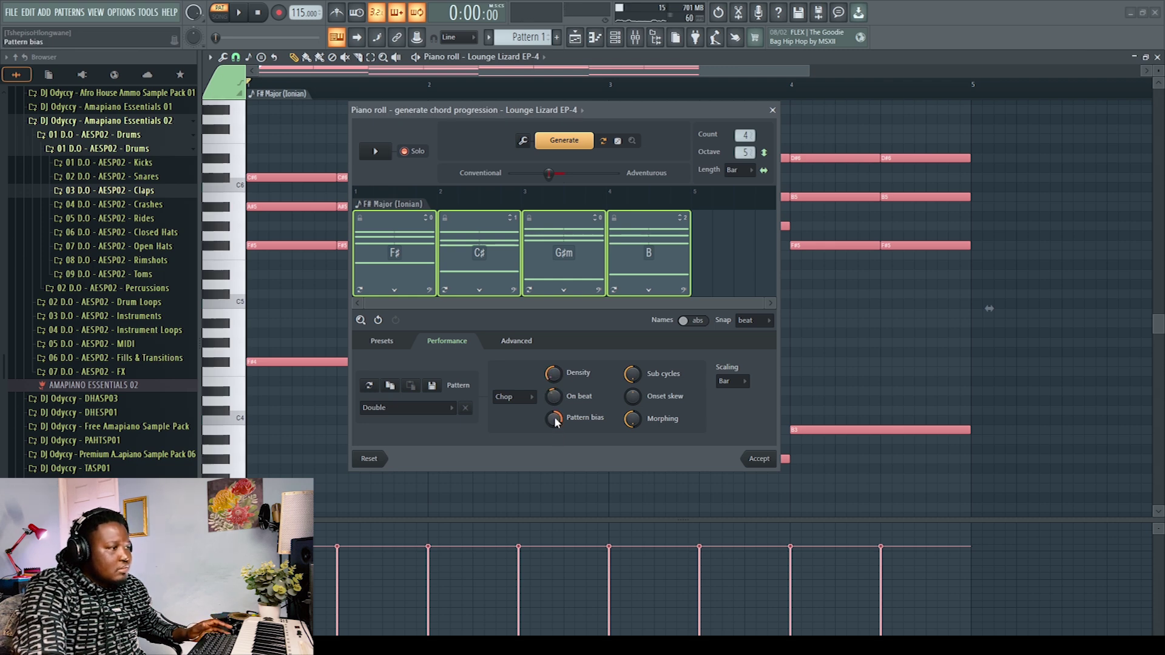
Adjust the Pattern bias, preview it, then set the chop pattern back to None
{"action": "left_click_drag", "start_coordinate": [559, 419], "coordinate": [559, 423]}
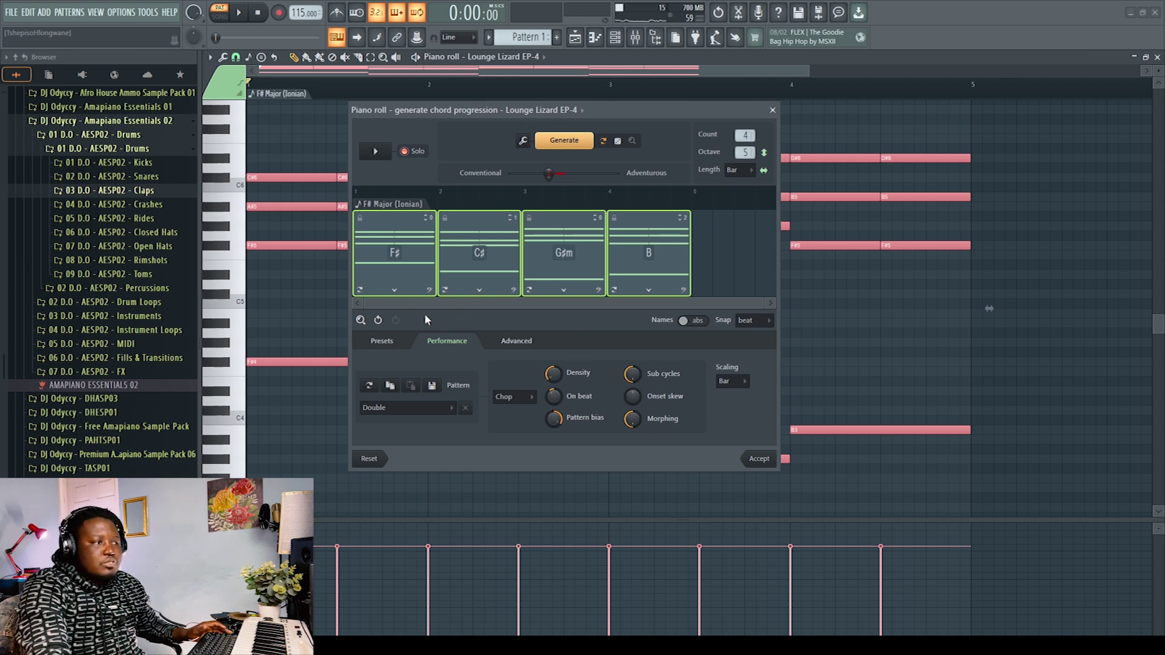
{"action": "left_click", "coordinate": [384, 155]}
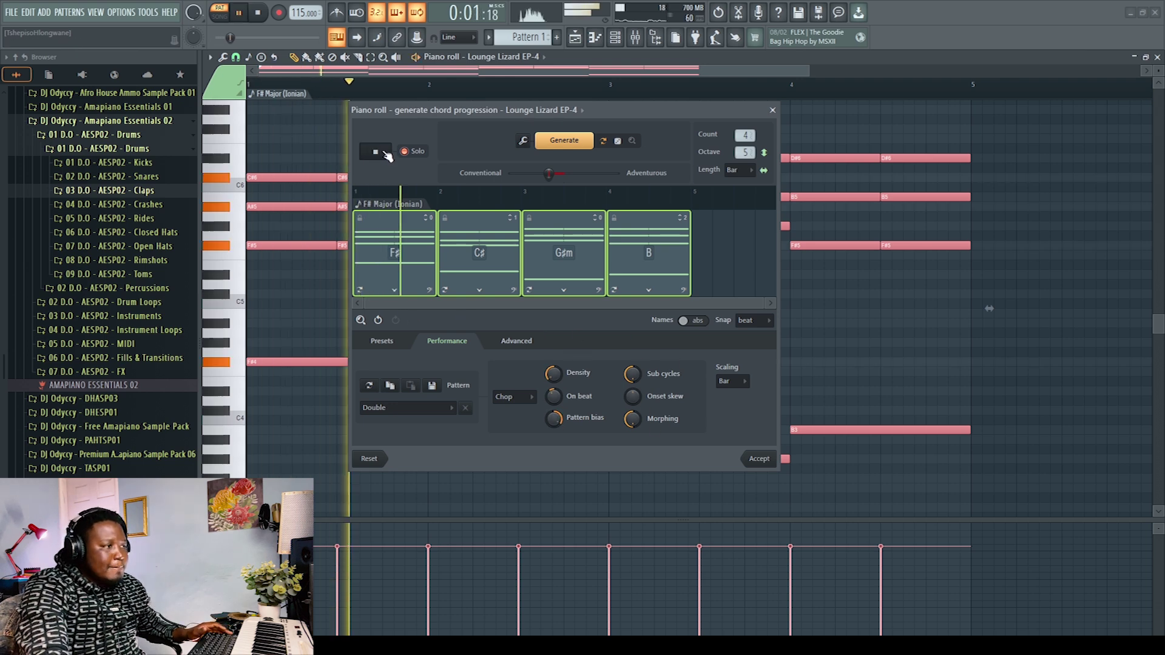
{"action": "left_click", "coordinate": [385, 153]}
{"action": "left_click", "coordinate": [445, 406]}
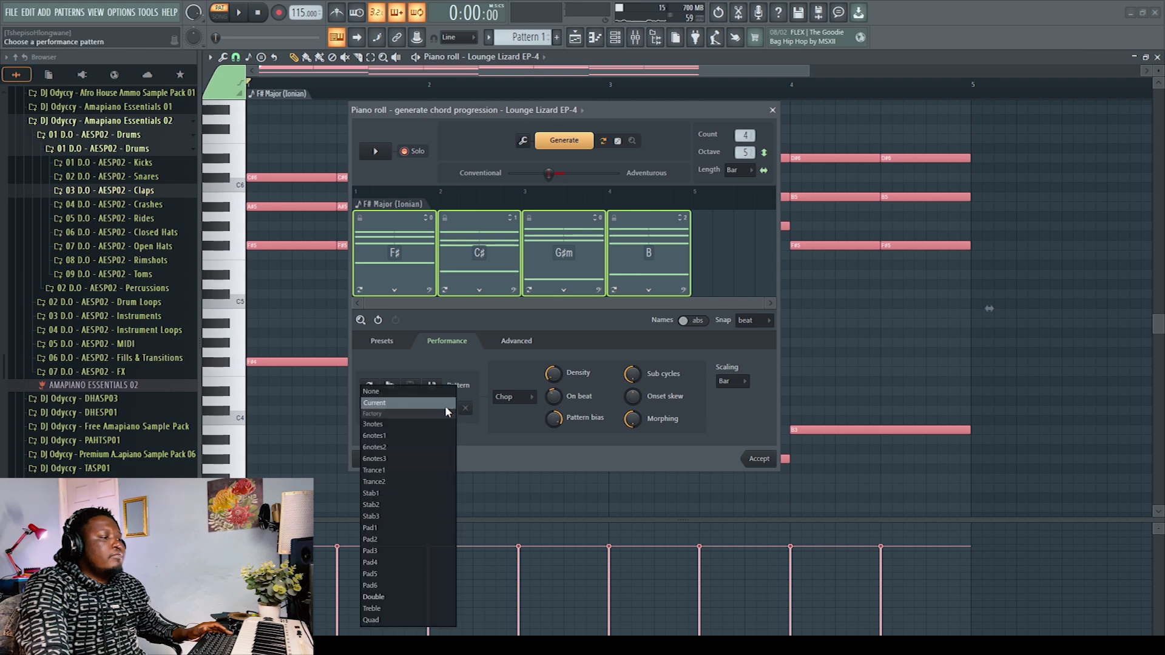
{"action": "left_click", "coordinate": [395, 393]}
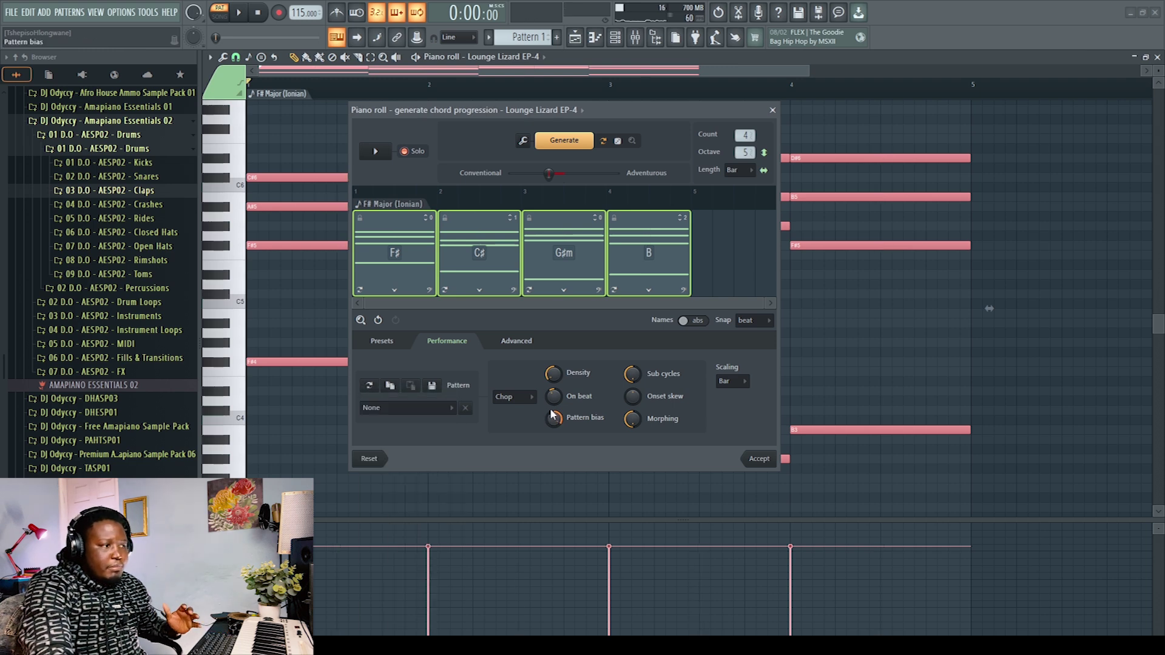
Switch the performance type to Humanize and audition the Spread preset
{"action": "left_click", "coordinate": [527, 398]}
{"action": "left_click", "coordinate": [515, 434]}
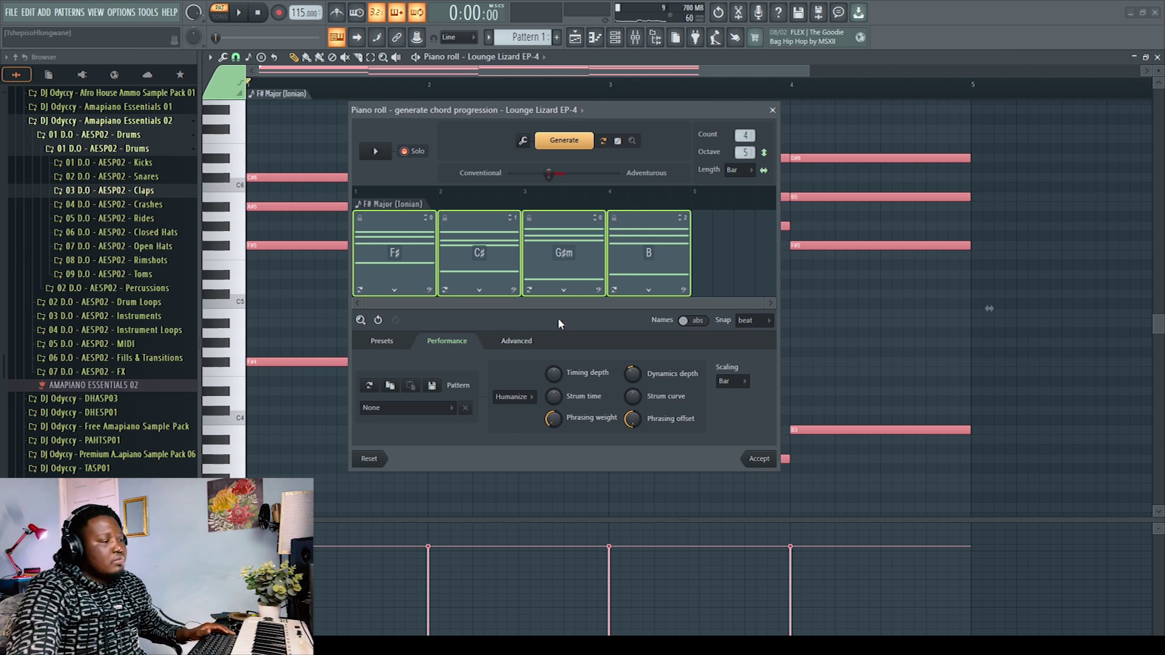
{"action": "left_click", "coordinate": [440, 407]}
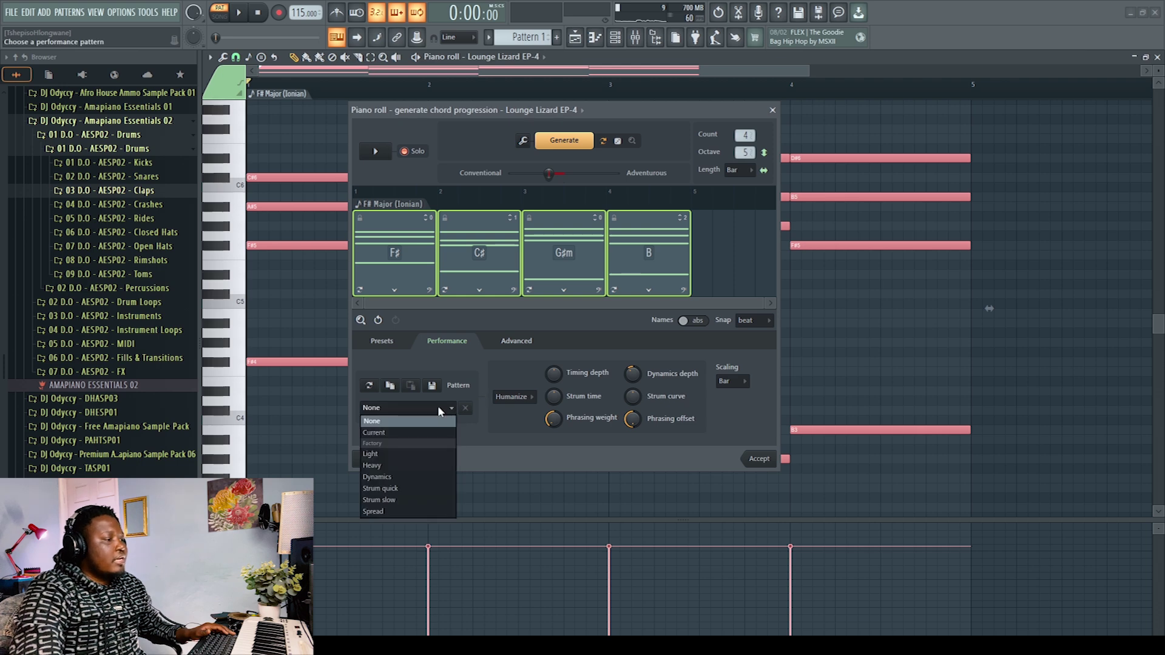
{"action": "left_click", "coordinate": [402, 511]}
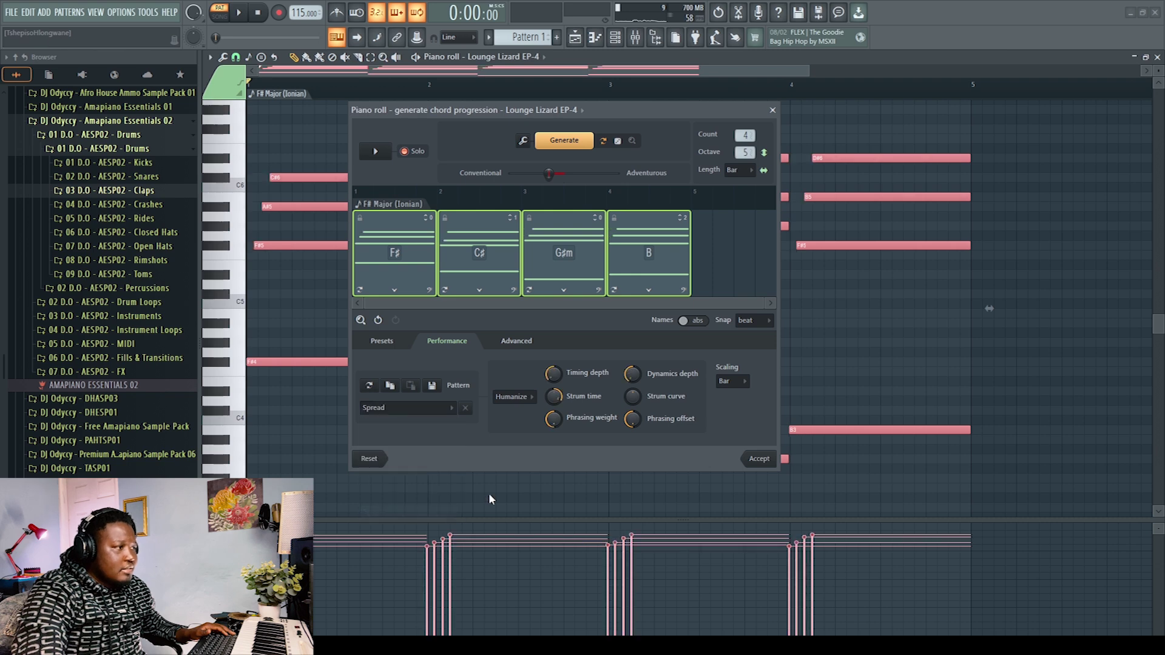
{"action": "left_click", "coordinate": [376, 151]}
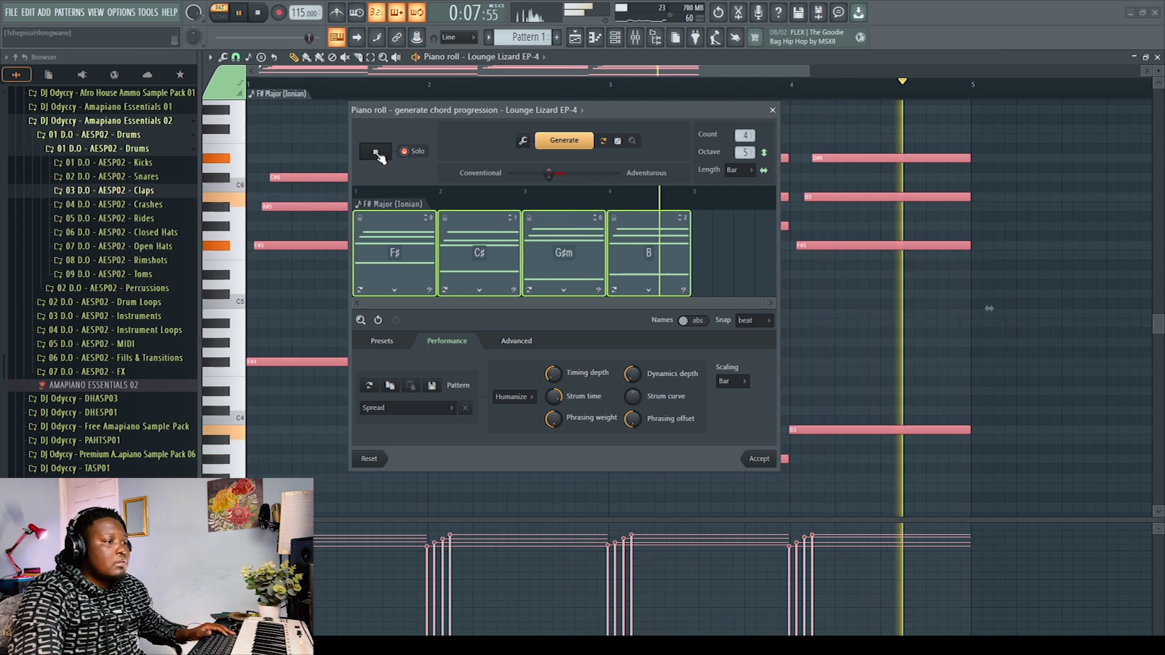
{"action": "left_click", "coordinate": [376, 152]}
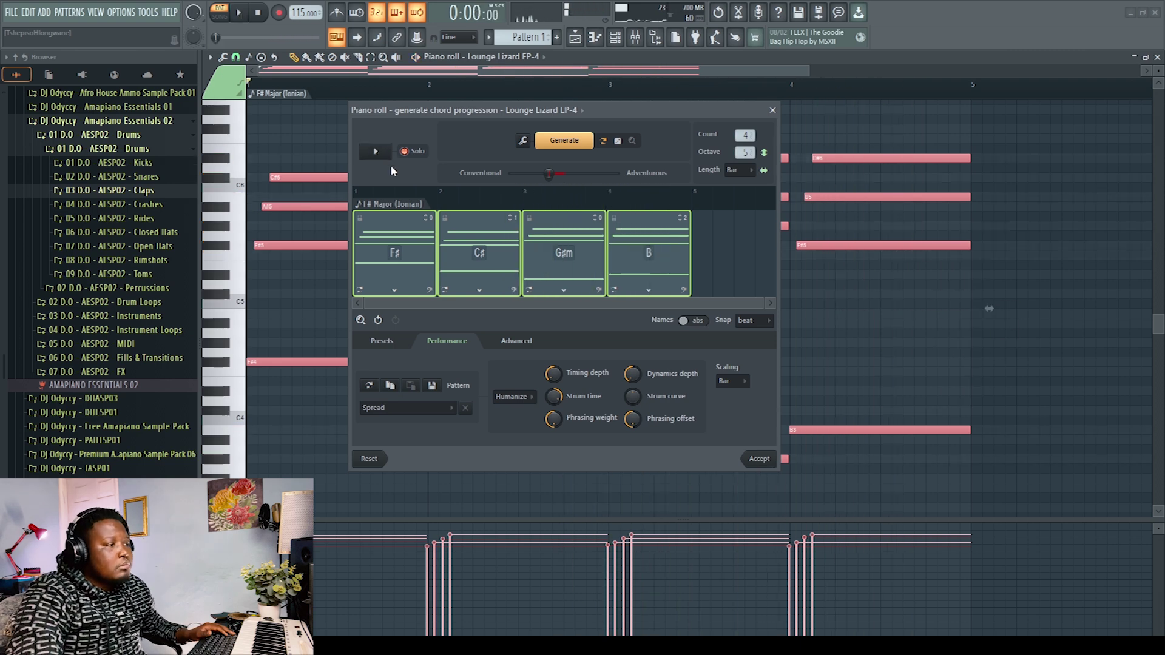
{"action": "left_click", "coordinate": [451, 409]}
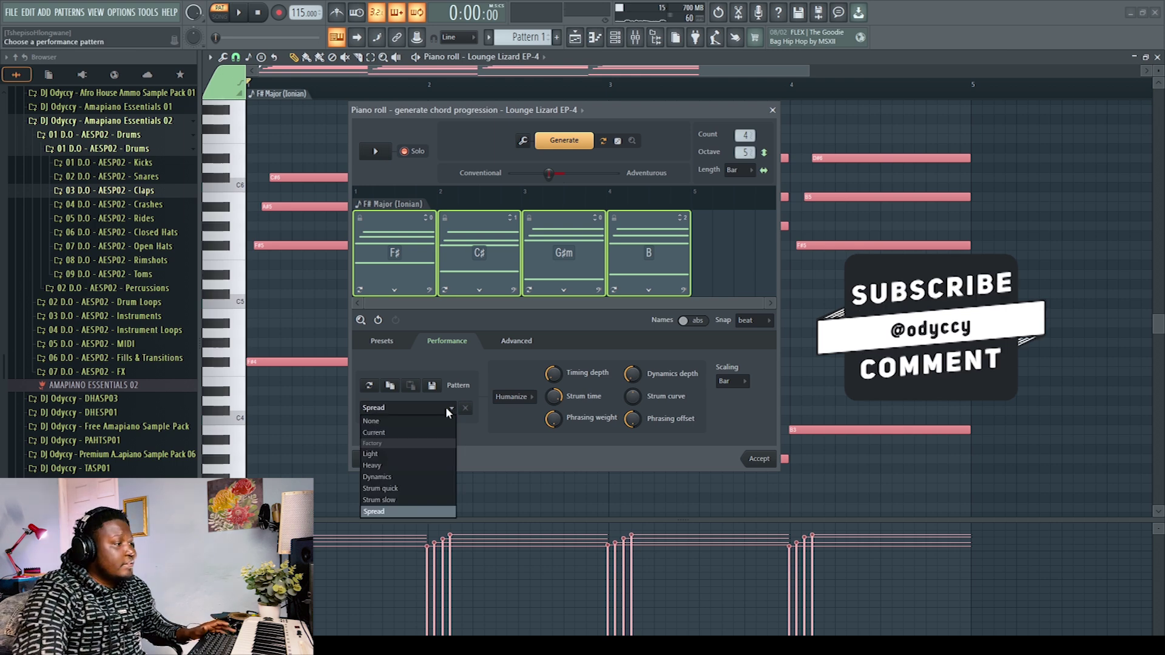
Apply the Light humanize pattern and audition it
{"action": "left_click", "coordinate": [409, 454]}
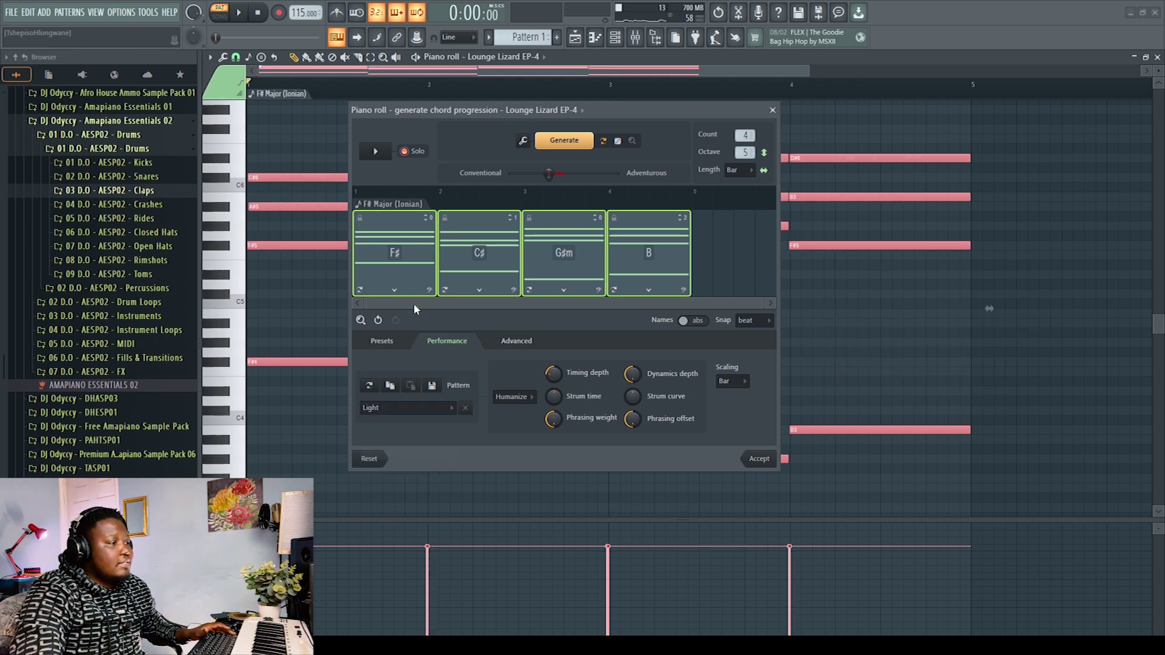
{"action": "left_click", "coordinate": [375, 151]}
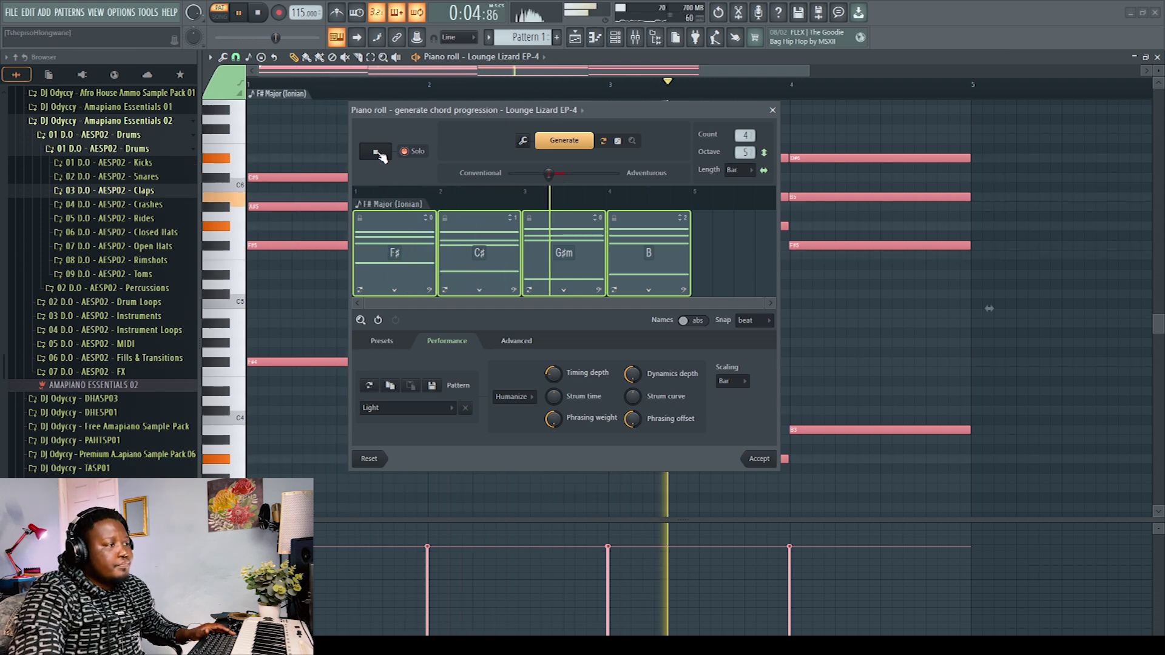
{"action": "left_click", "coordinate": [383, 156]}
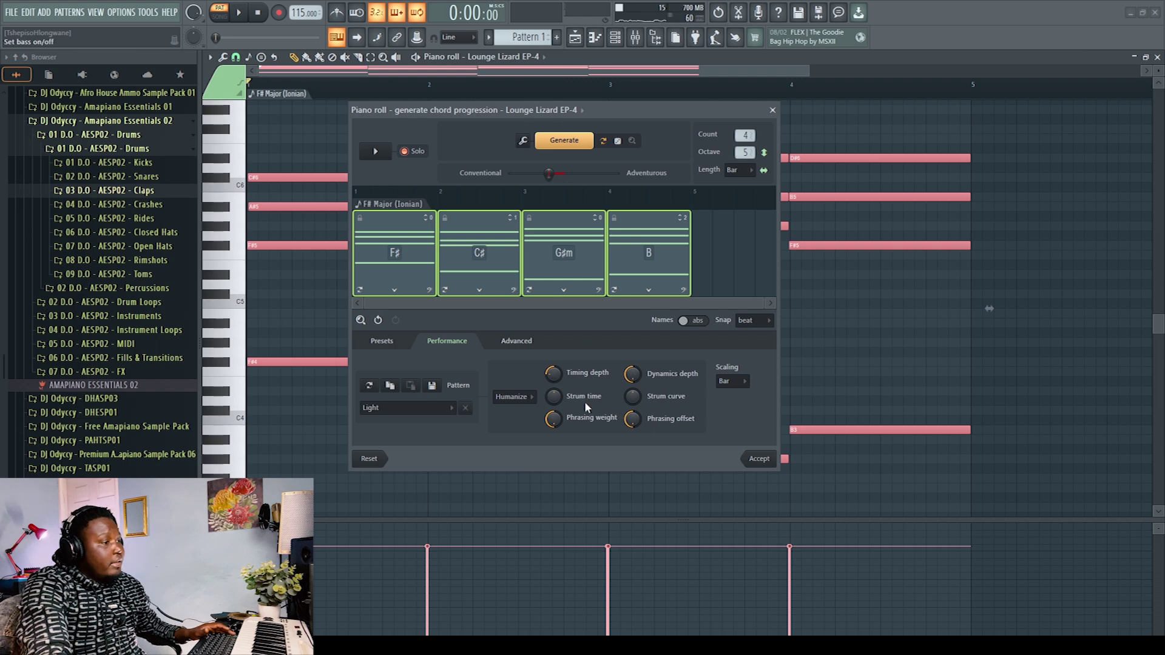
Retune Strum time, Phrasing offset, Timing depth, Dynamics depth and Strum curve, then audition again
{"action": "left_click_drag", "start_coordinate": [553, 398], "coordinate": [563, 408]}
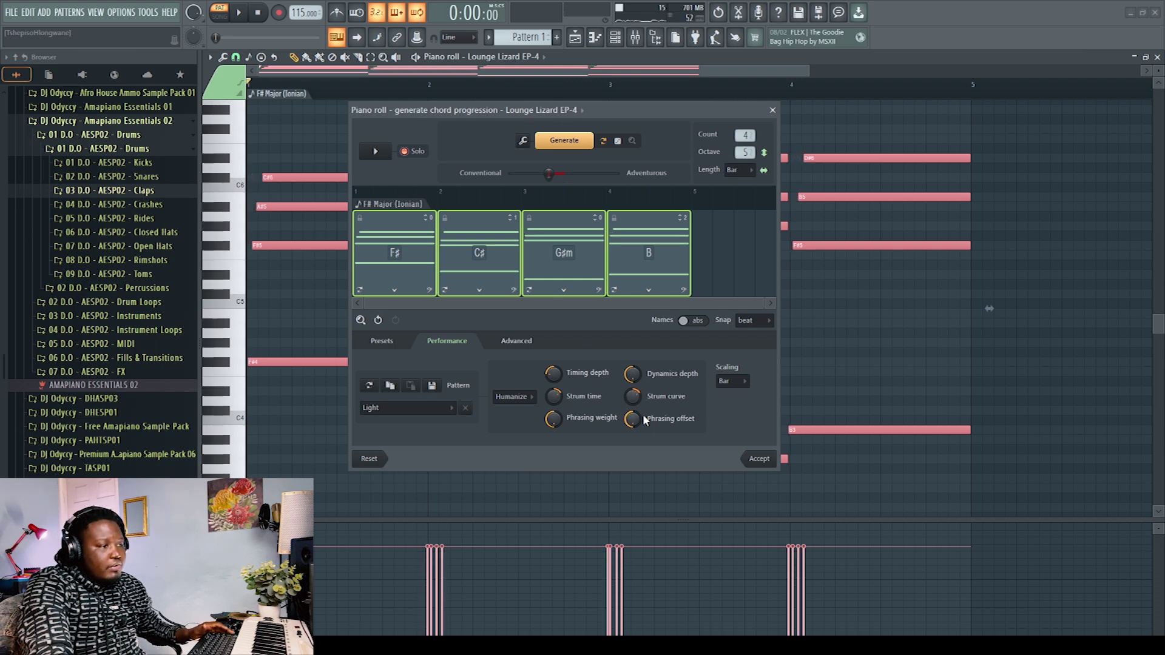
{"action": "left_click_drag", "start_coordinate": [644, 420], "coordinate": [636, 425]}
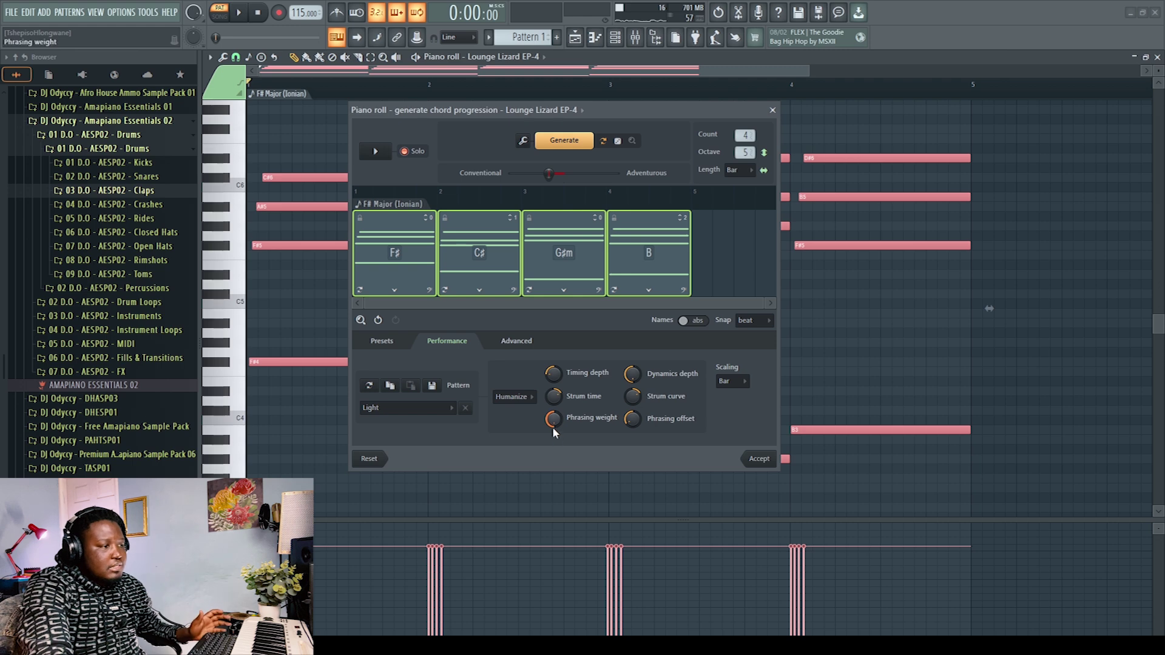
{"action": "left_click_drag", "start_coordinate": [555, 372], "coordinate": [558, 381]}
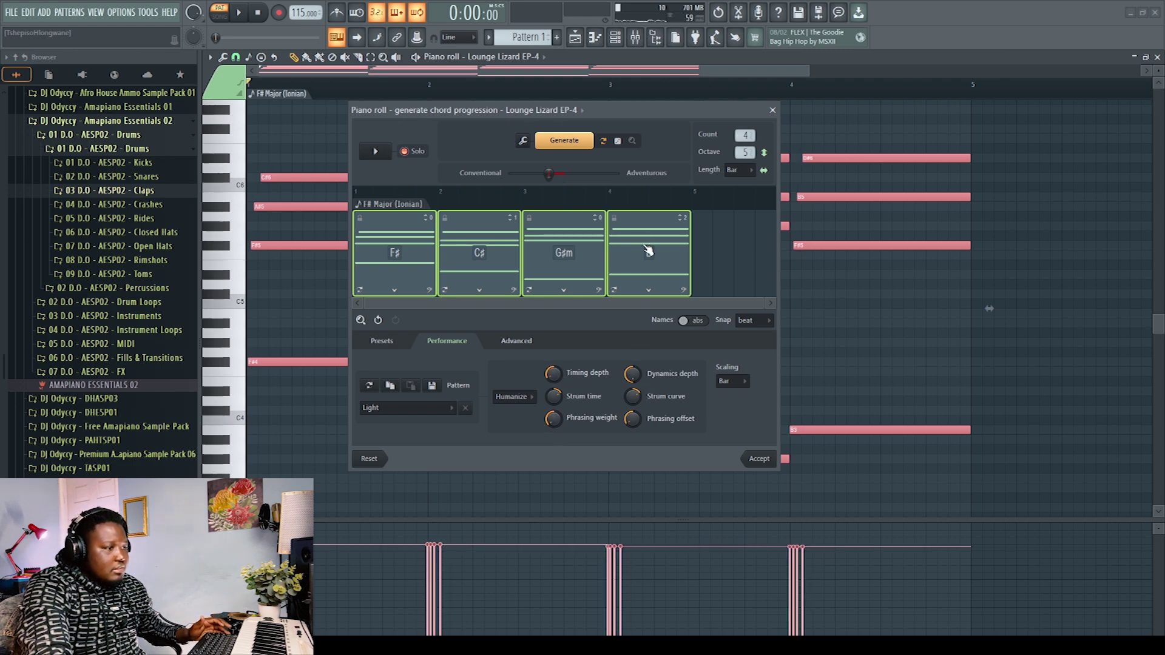
{"action": "left_click_drag", "start_coordinate": [633, 374], "coordinate": [632, 395]}
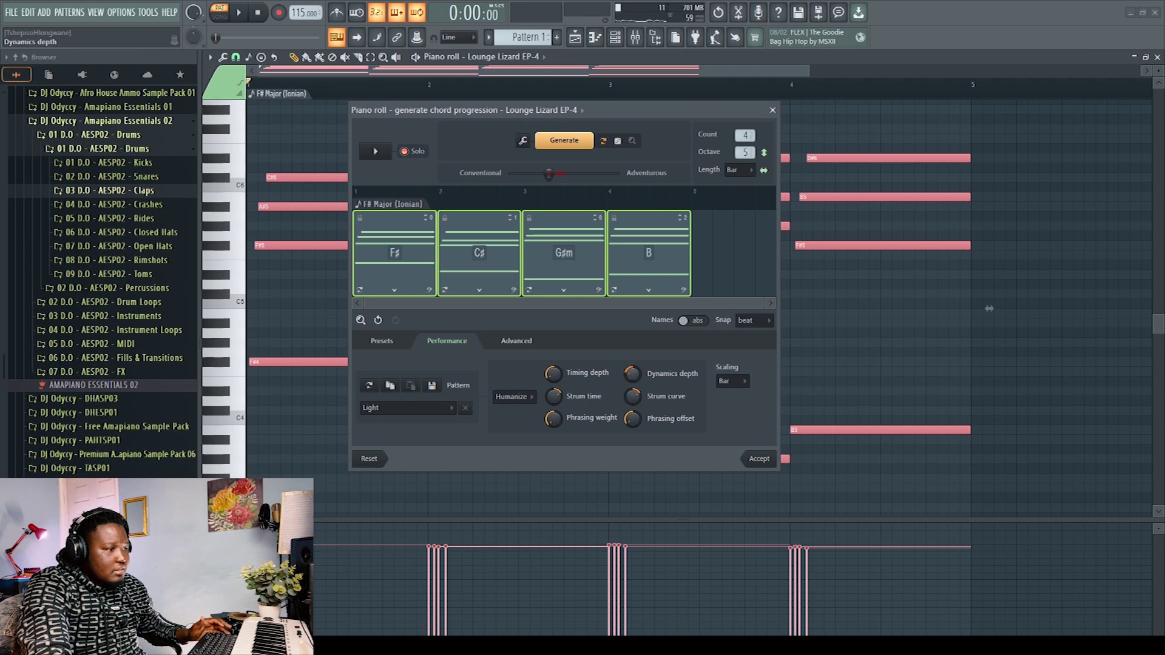
{"action": "left_click_drag", "start_coordinate": [633, 398], "coordinate": [636, 405]}
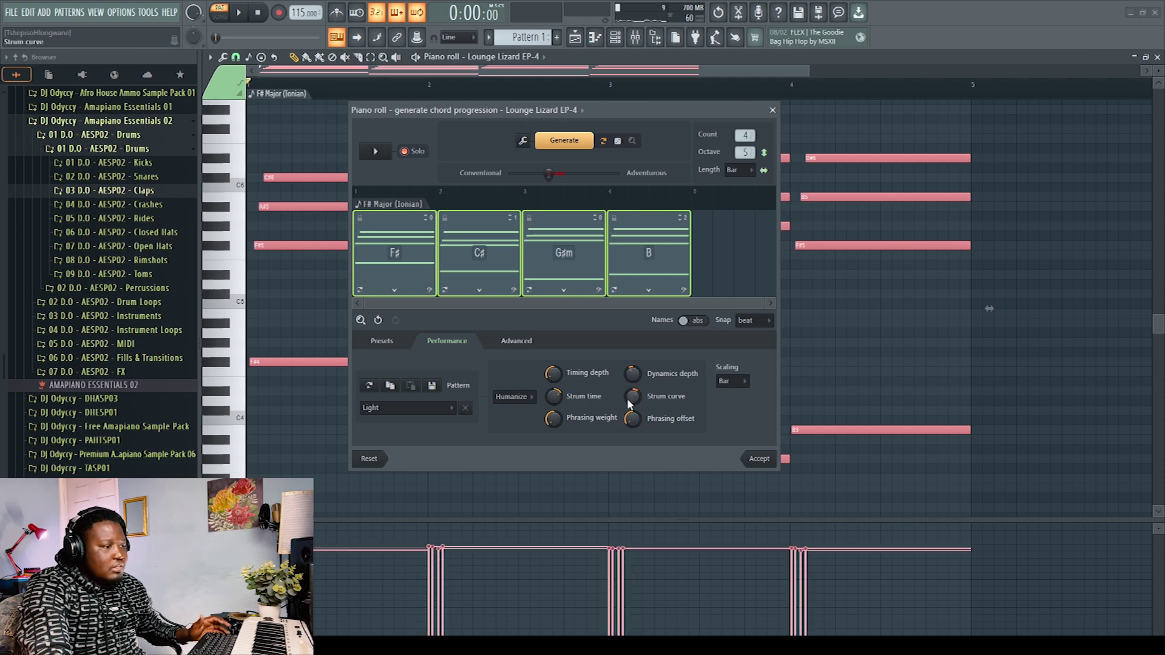
{"action": "left_click", "coordinate": [377, 152]}
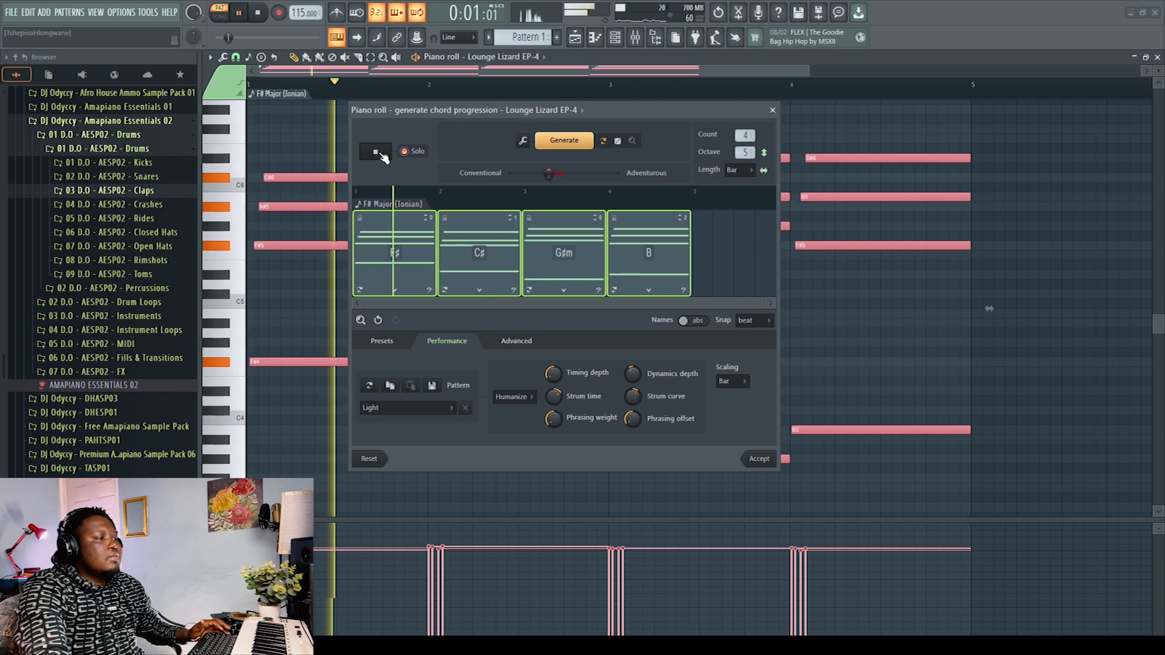
{"action": "left_click", "coordinate": [378, 152]}
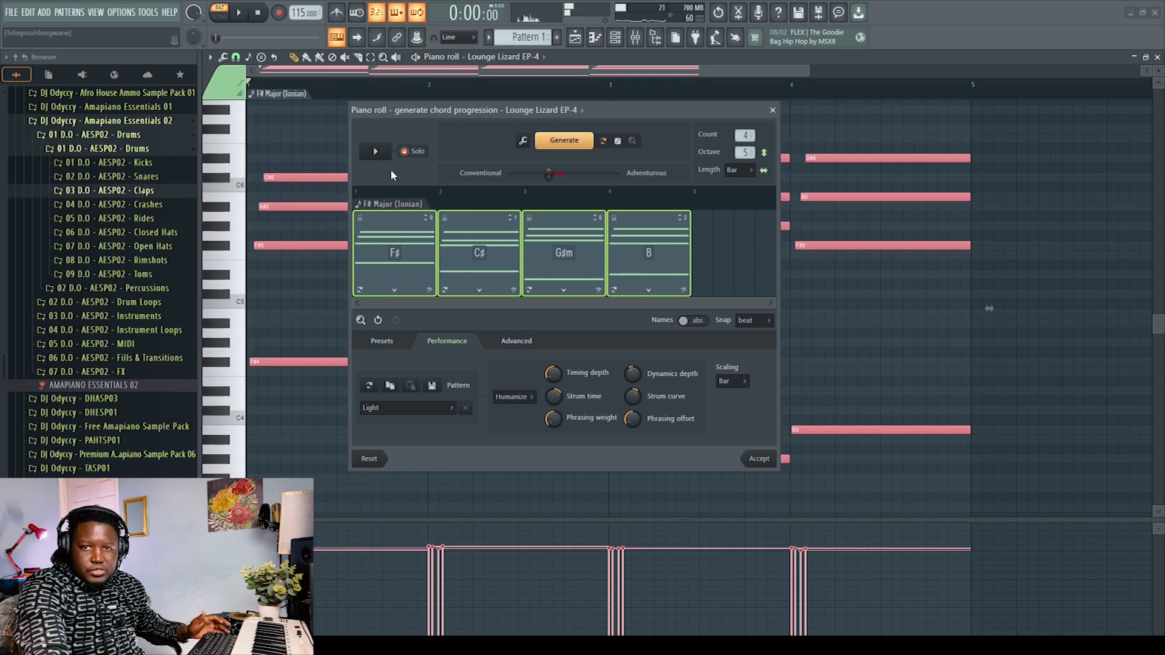
Apply and audition the Heavy pattern, then show the Advanced settings (2 max per chord, 4 lengths per loop)
{"action": "left_click", "coordinate": [446, 410]}
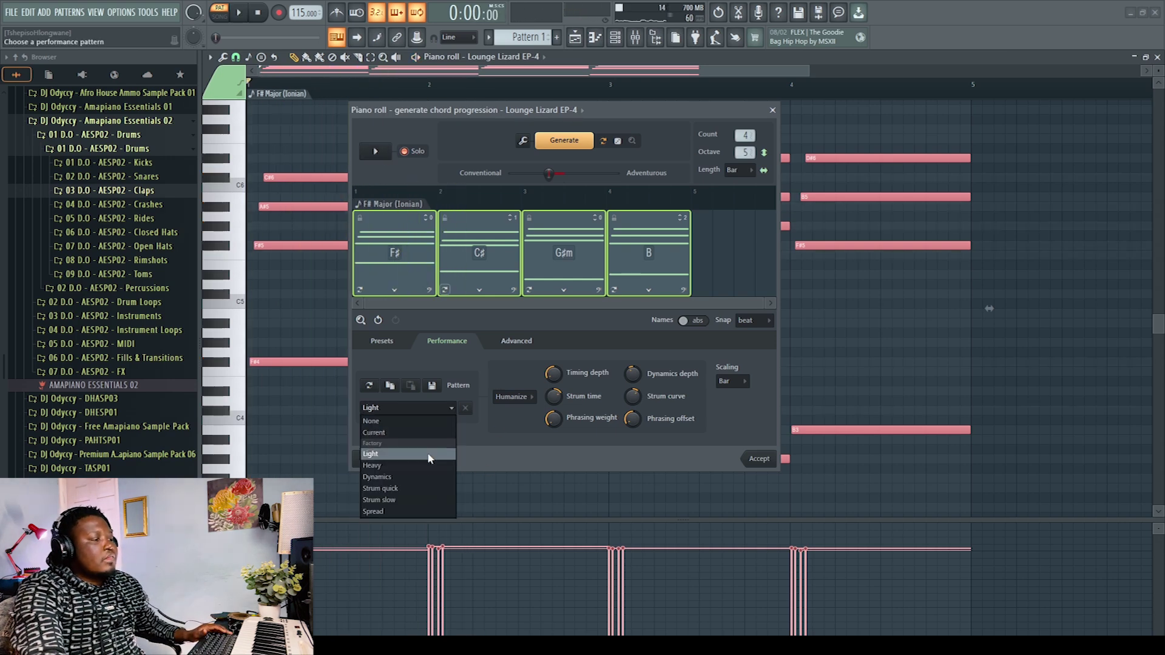
{"action": "left_click", "coordinate": [376, 461]}
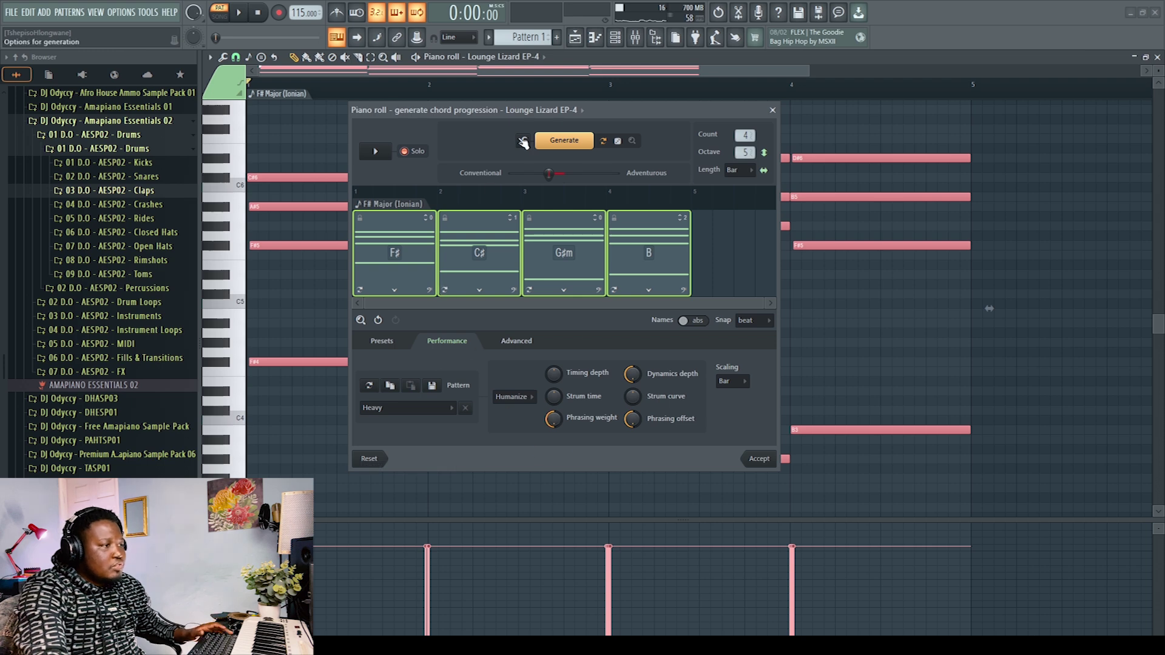
{"action": "left_click", "coordinate": [376, 153]}
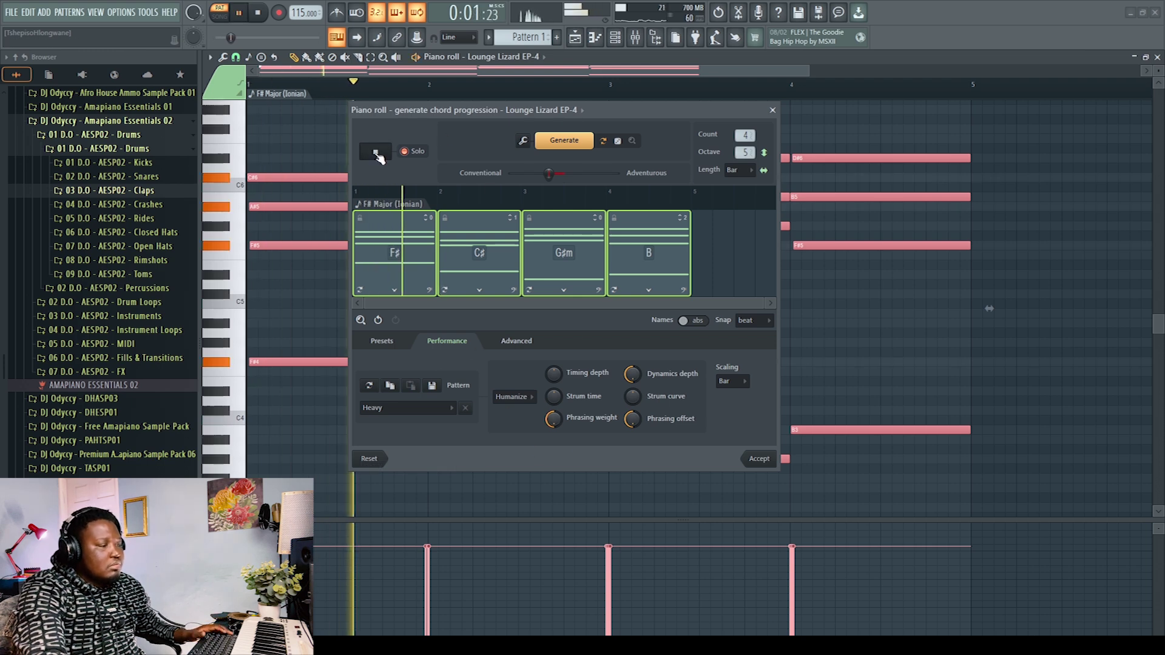
{"action": "left_click", "coordinate": [376, 152]}
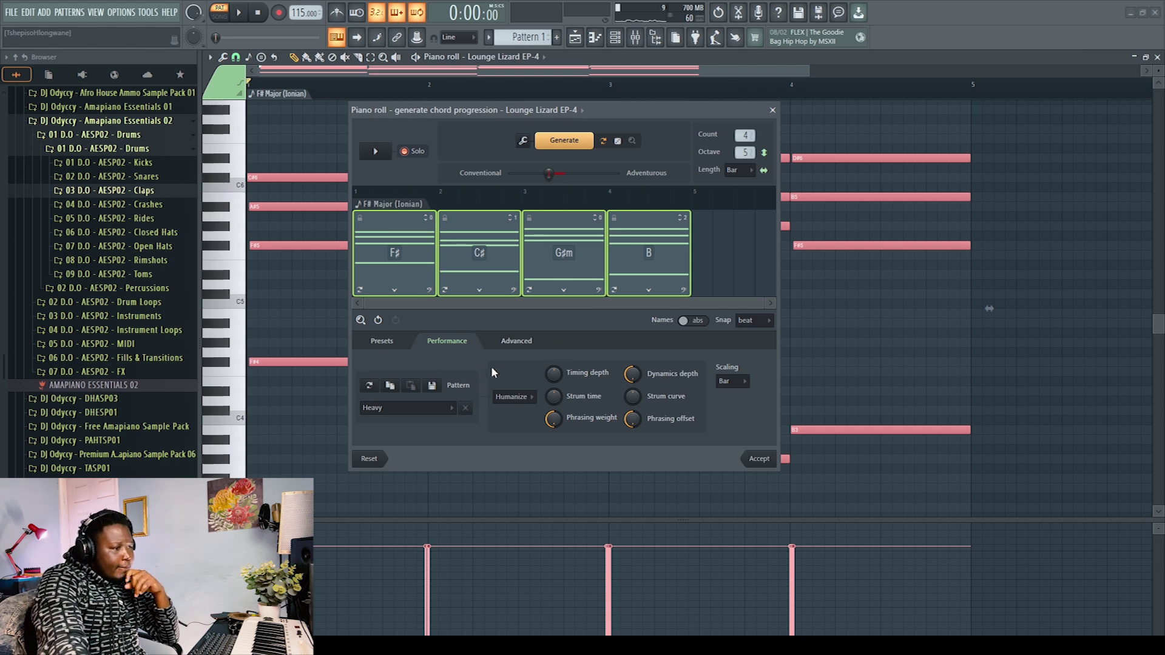
{"action": "left_click", "coordinate": [527, 341]}
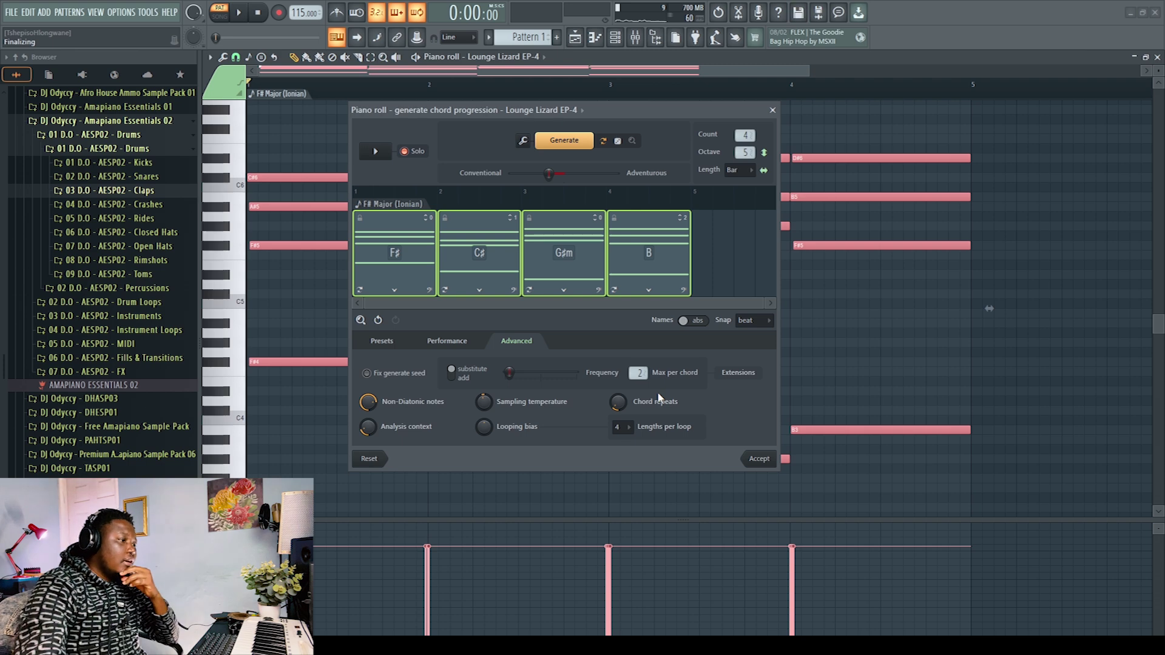
Return via Performance to the Presets page showing I-V-ii-IV: Nostalgic with the Default rhythm
{"action": "left_click", "coordinate": [464, 342]}
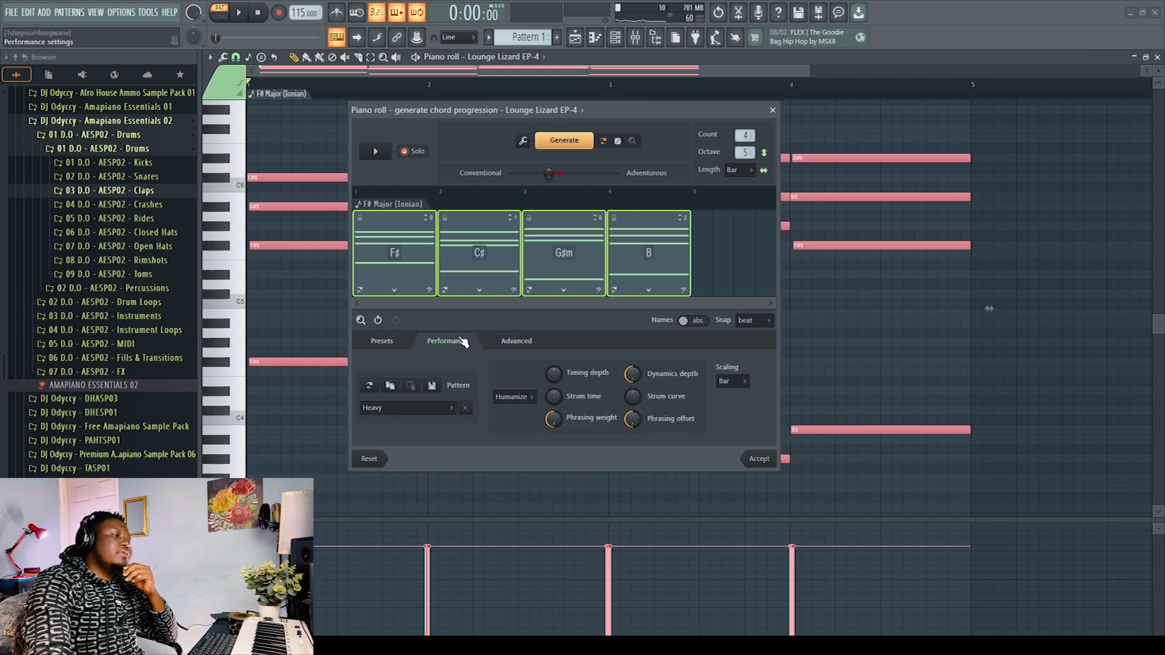
{"action": "left_click", "coordinate": [393, 343]}
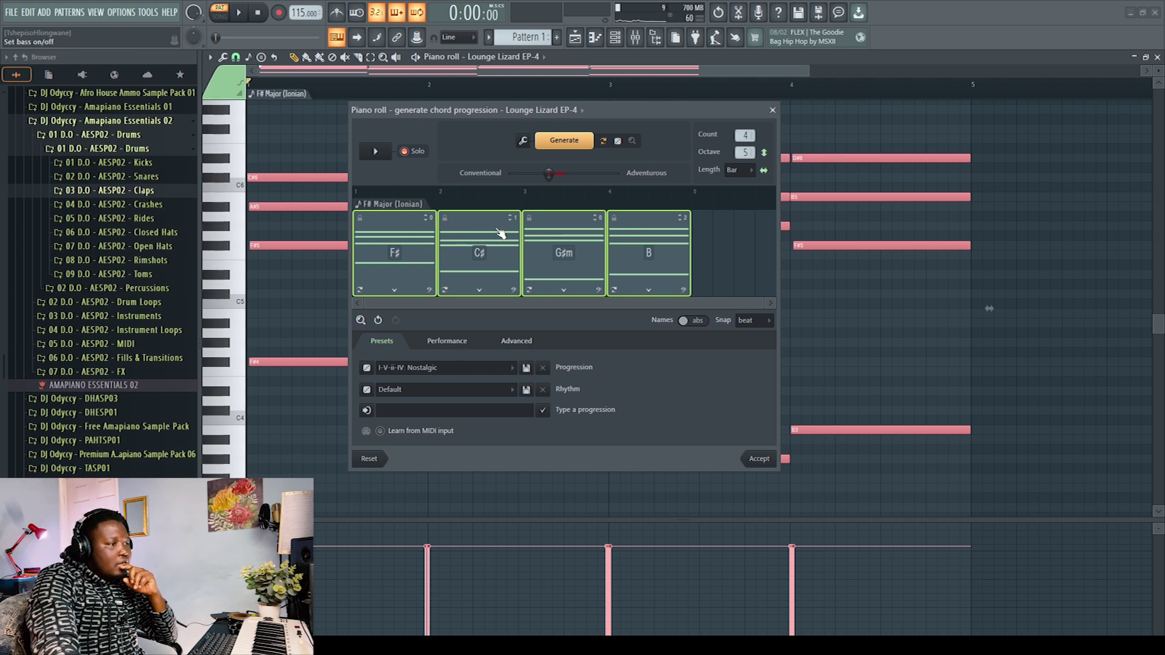
Give the chord blocks octave voicing and audition the revoiced F#, C#, G#m, B progression
{"action": "right_click", "coordinate": [572, 232]}
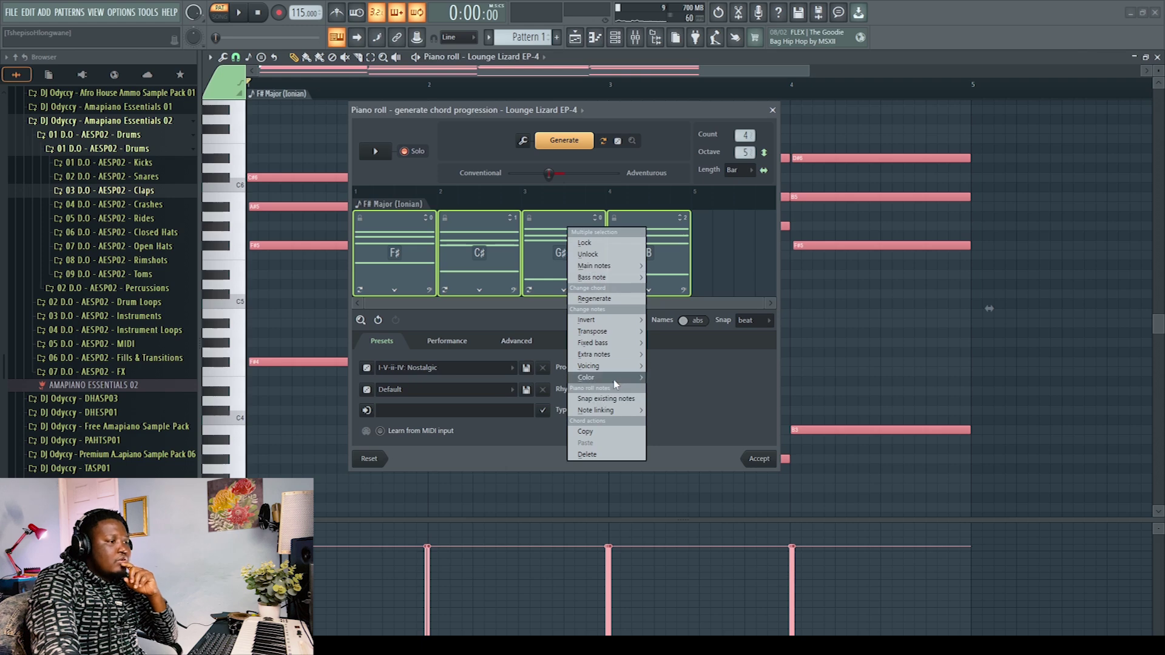
{"action": "mouse_move", "coordinate": [618, 370]}
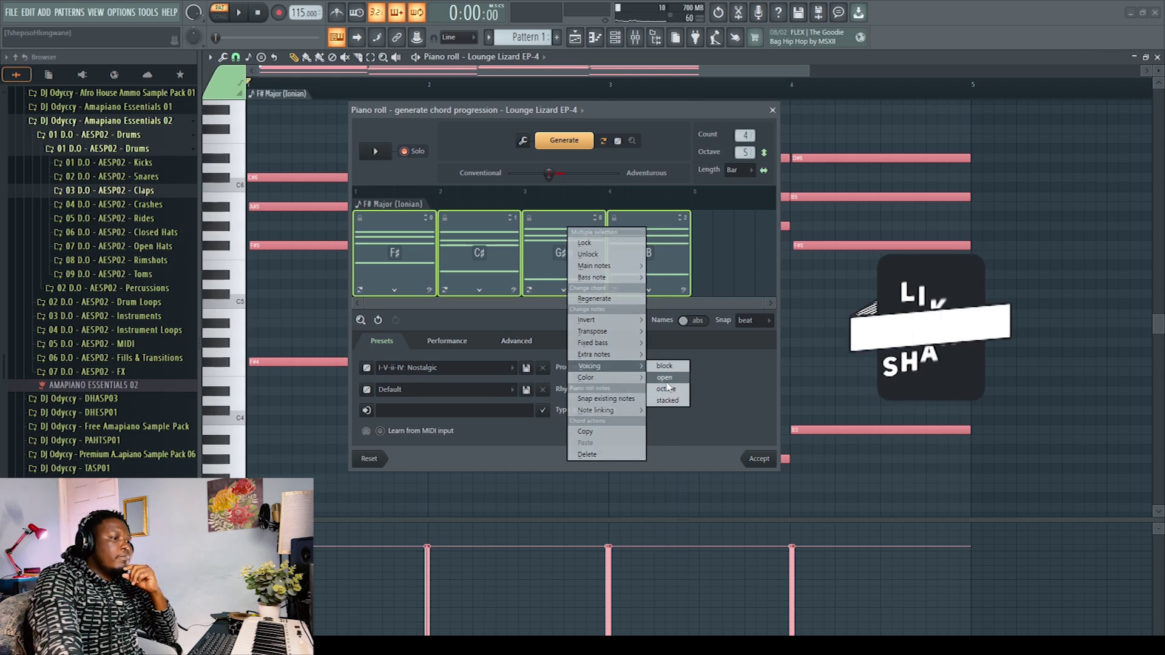
{"action": "left_click", "coordinate": [666, 389]}
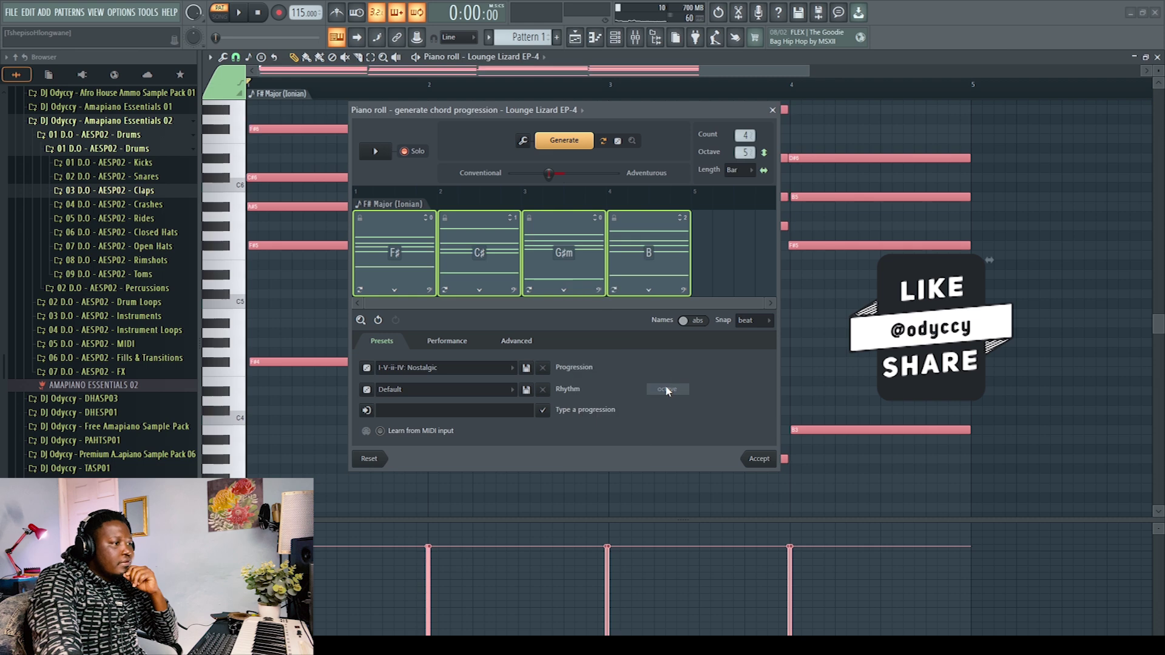
{"action": "left_click", "coordinate": [384, 153]}
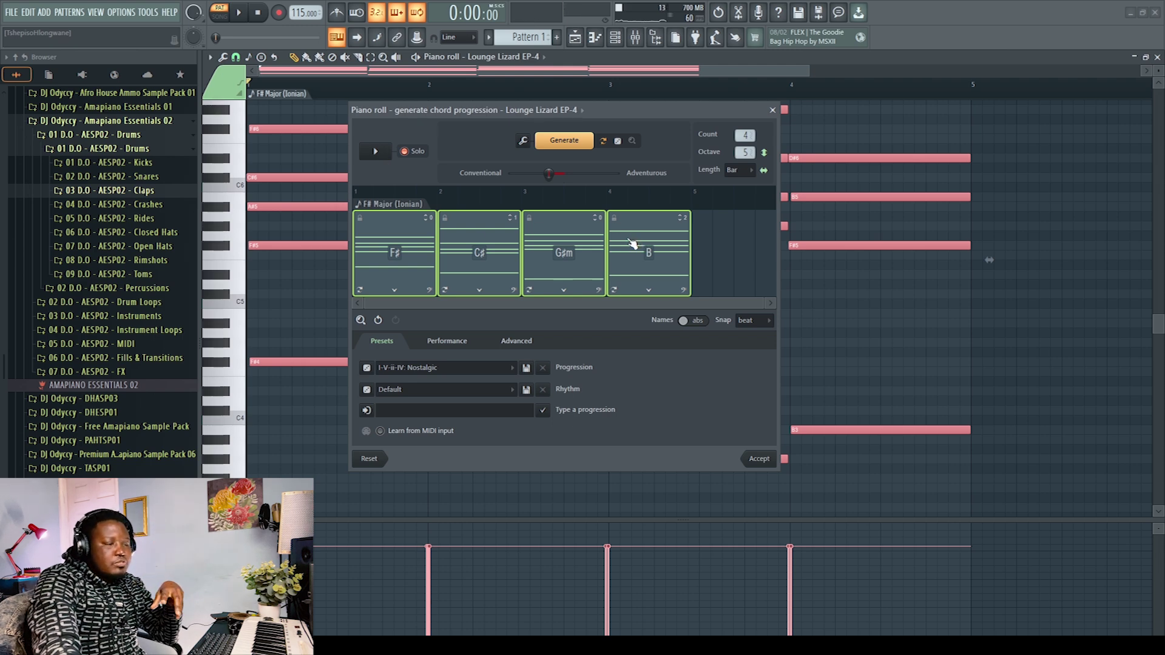
{"action": "right_click", "coordinate": [416, 241]}
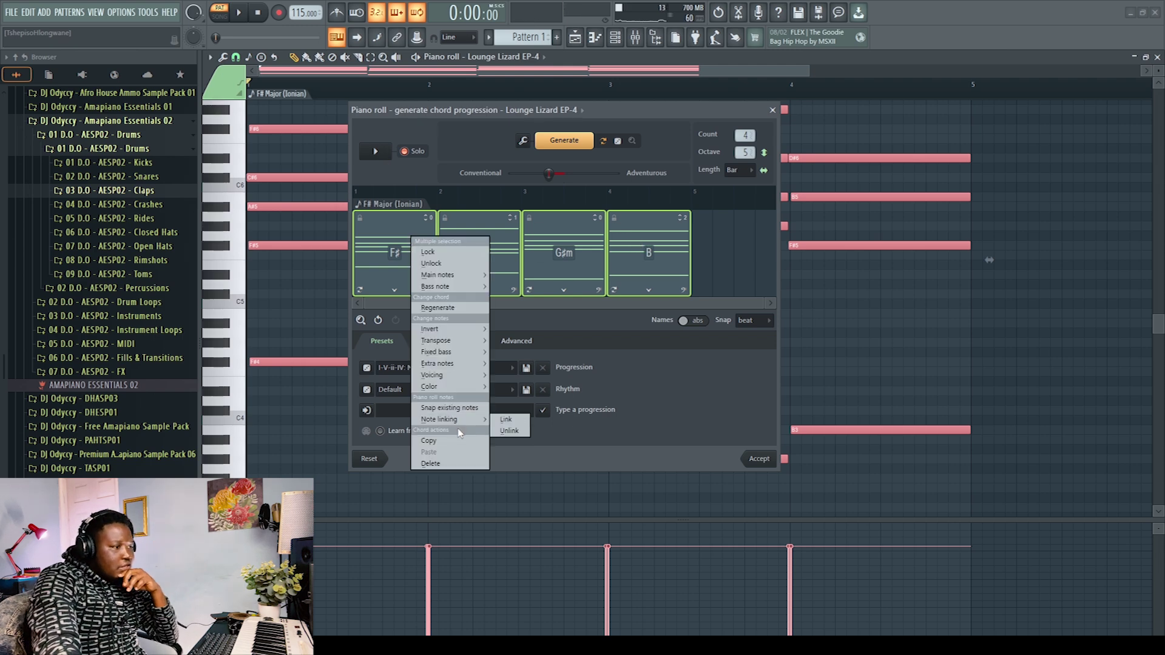
Browse the F# chord's Voicing and Invert options without changing the progression
{"action": "mouse_move", "coordinate": [463, 379]}
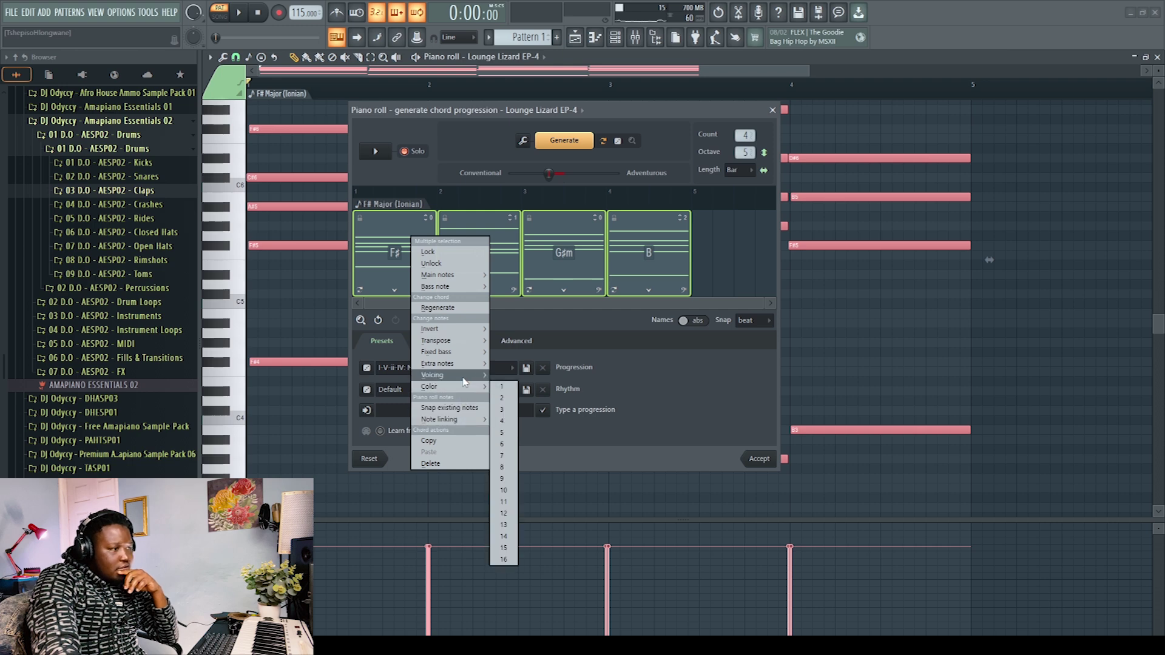
{"action": "mouse_move", "coordinate": [461, 327]}
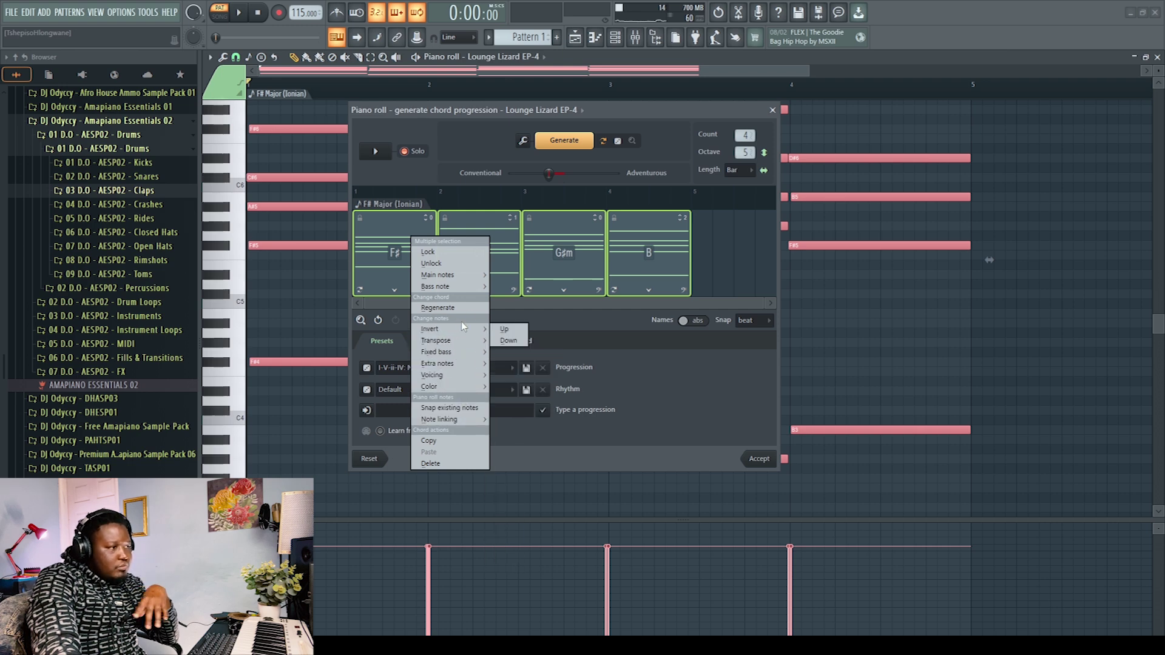